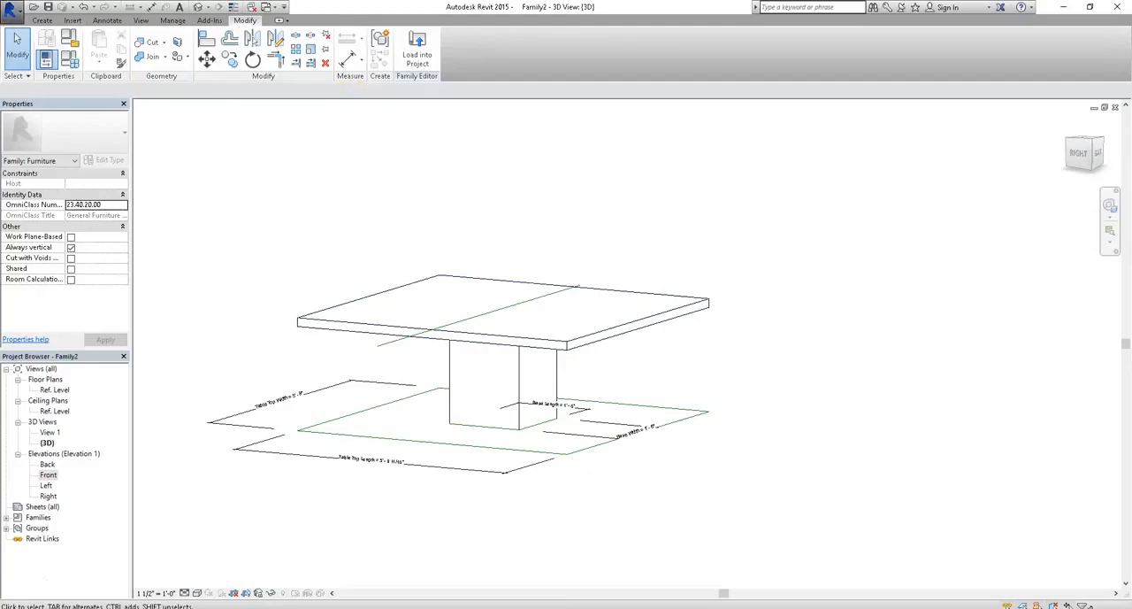
- Save the family to the Desktop as a family file named Table Example
left_click(11, 7)
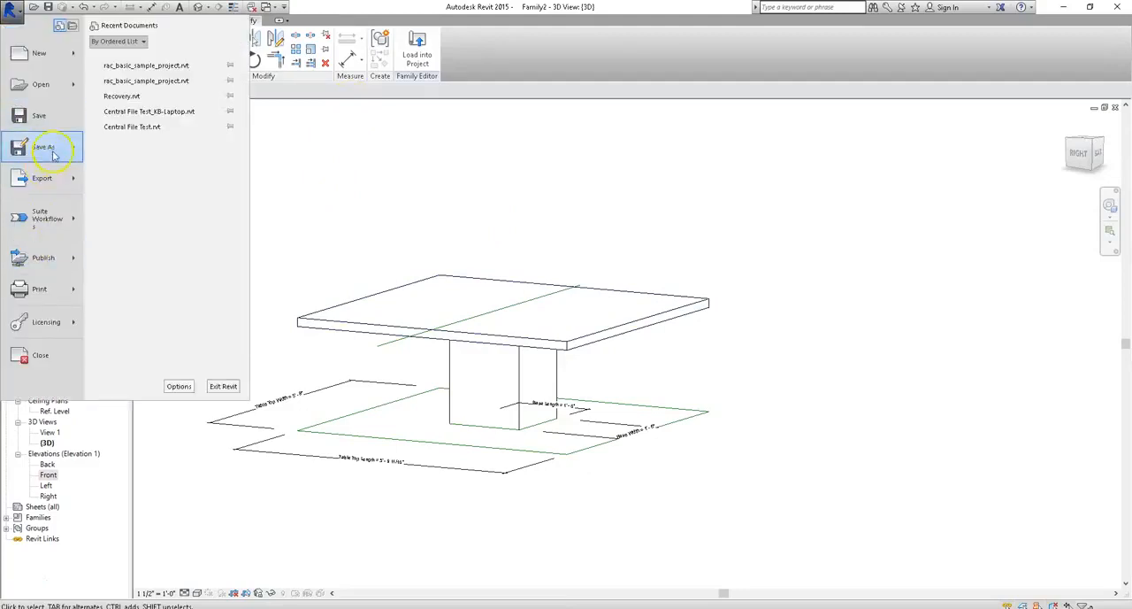
mouse_move(53, 155)
left_click(155, 106)
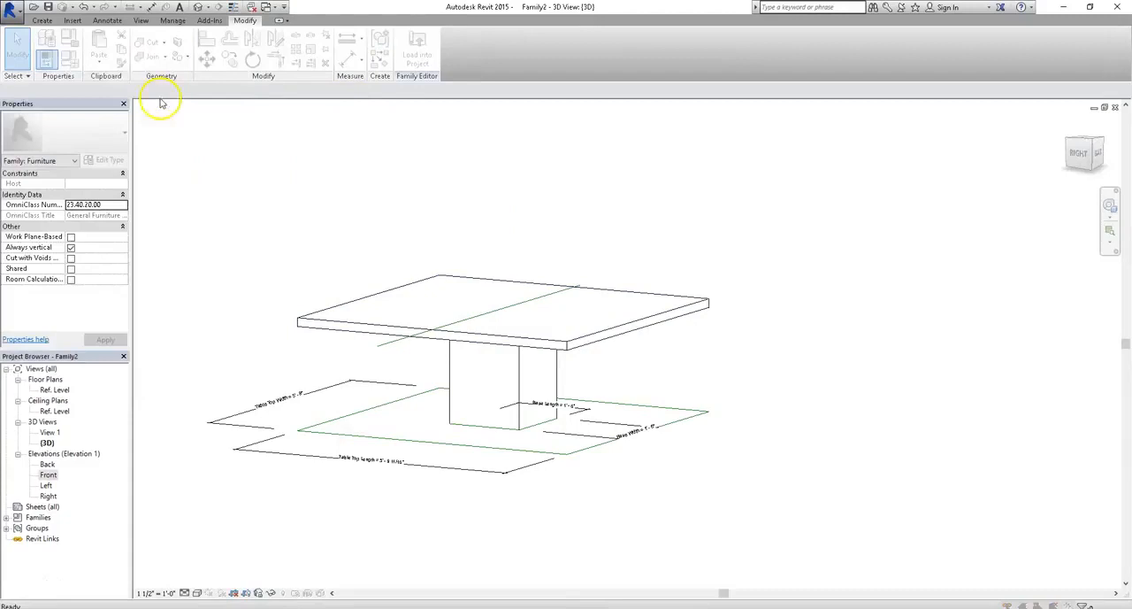
left_click(364, 394)
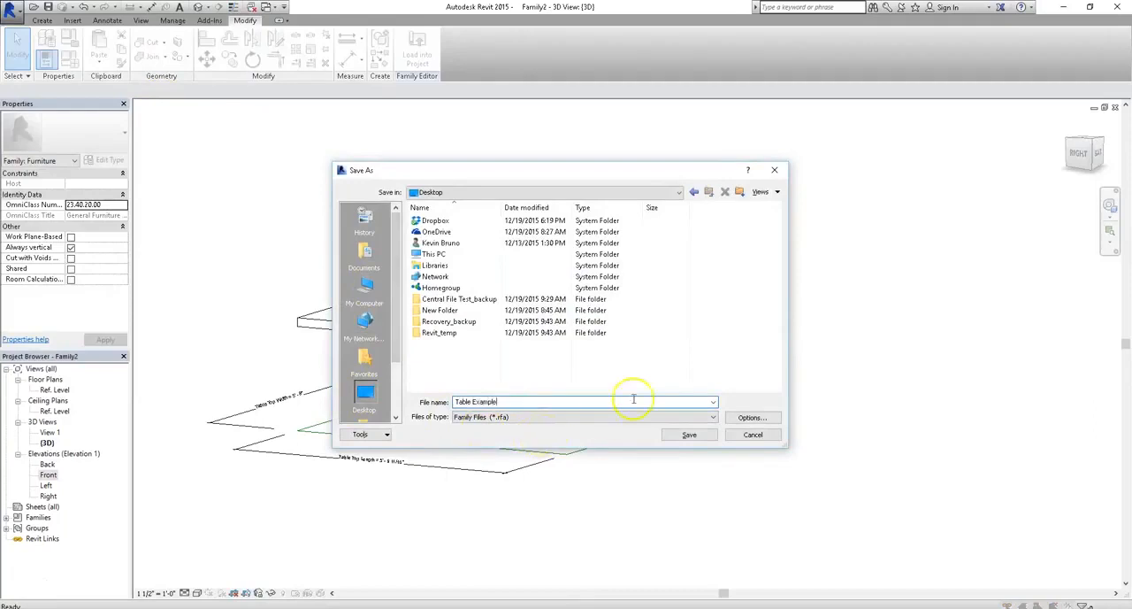
left_click(752, 417)
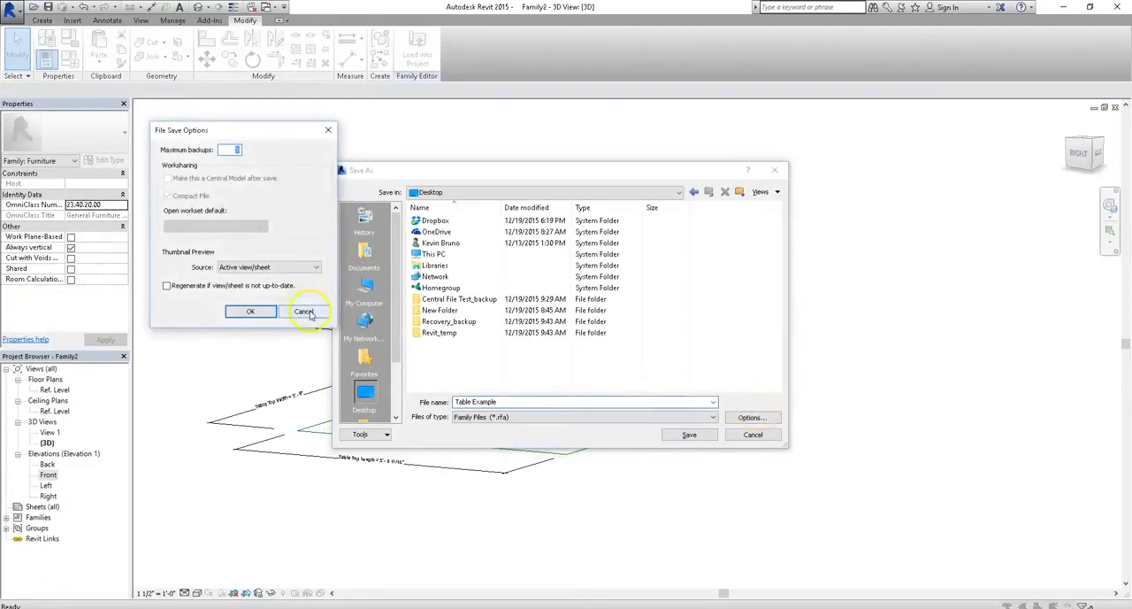
left_click(304, 311)
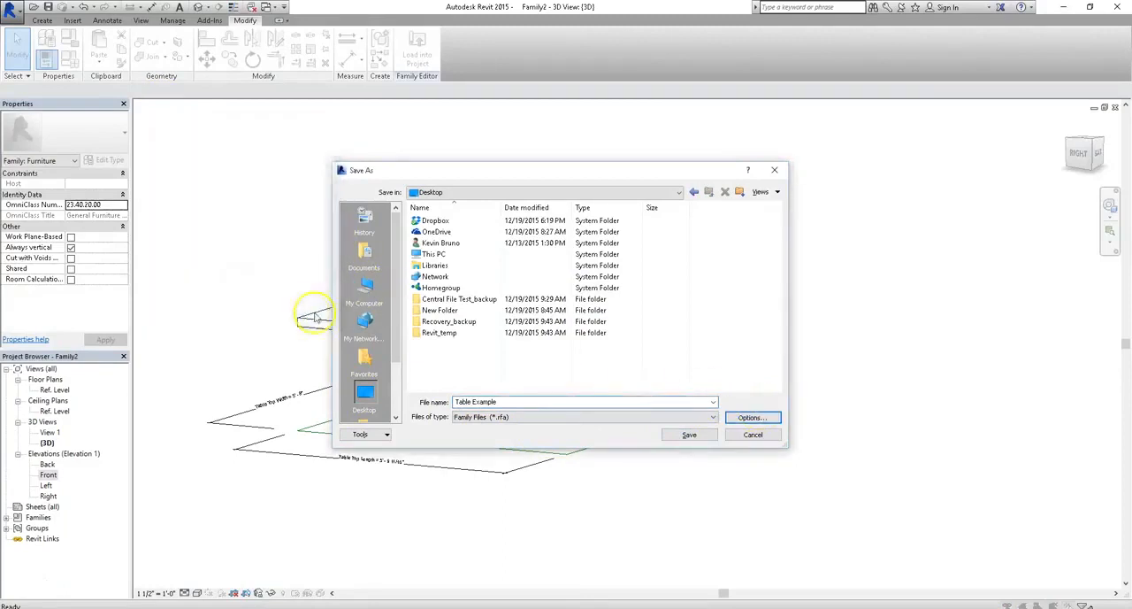
left_click(689, 435)
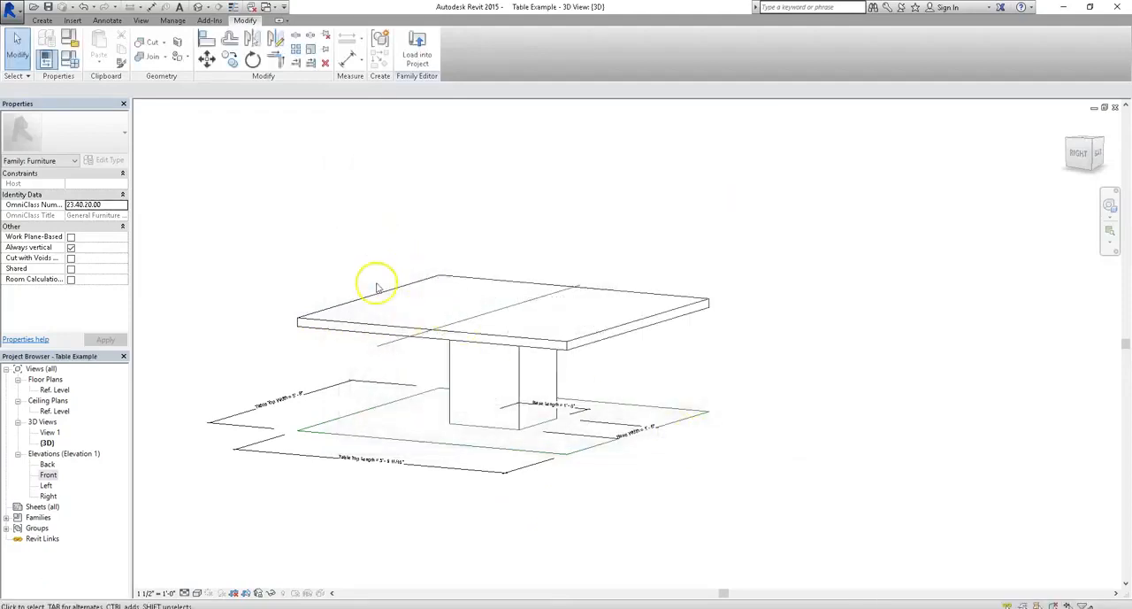
- Check which file types are available for saving the table family, without saving it again
left_click(11, 9)
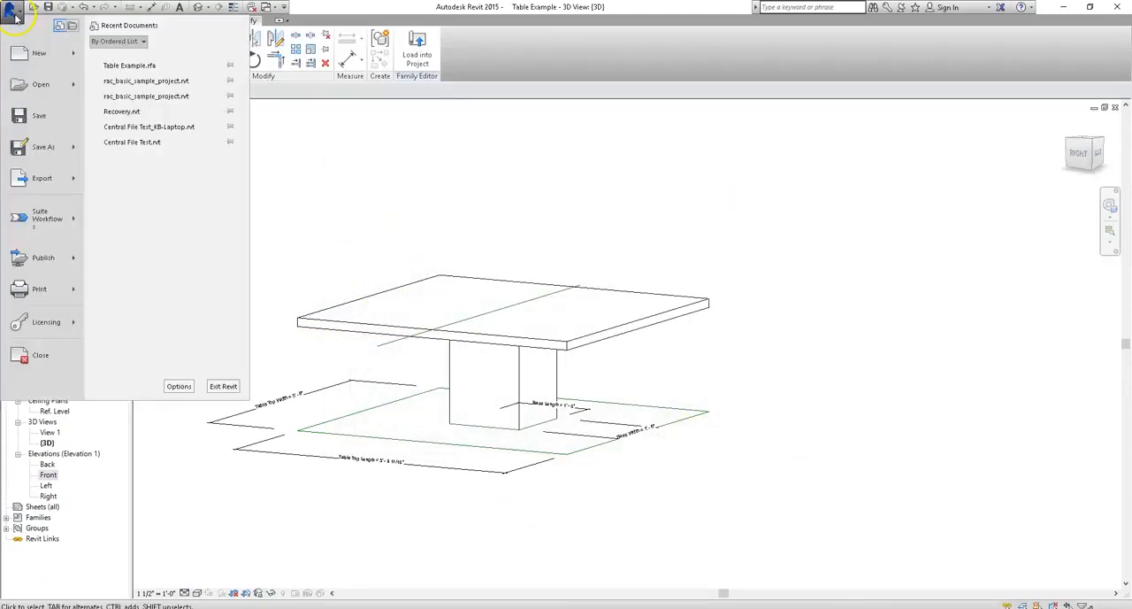
mouse_move(76, 156)
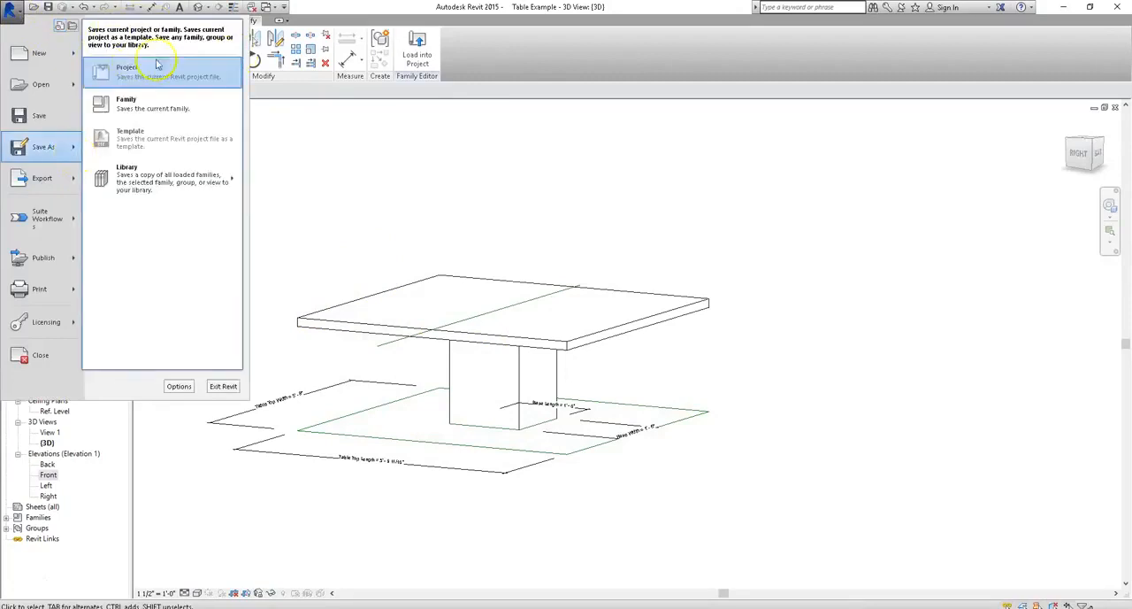
left_click(121, 118)
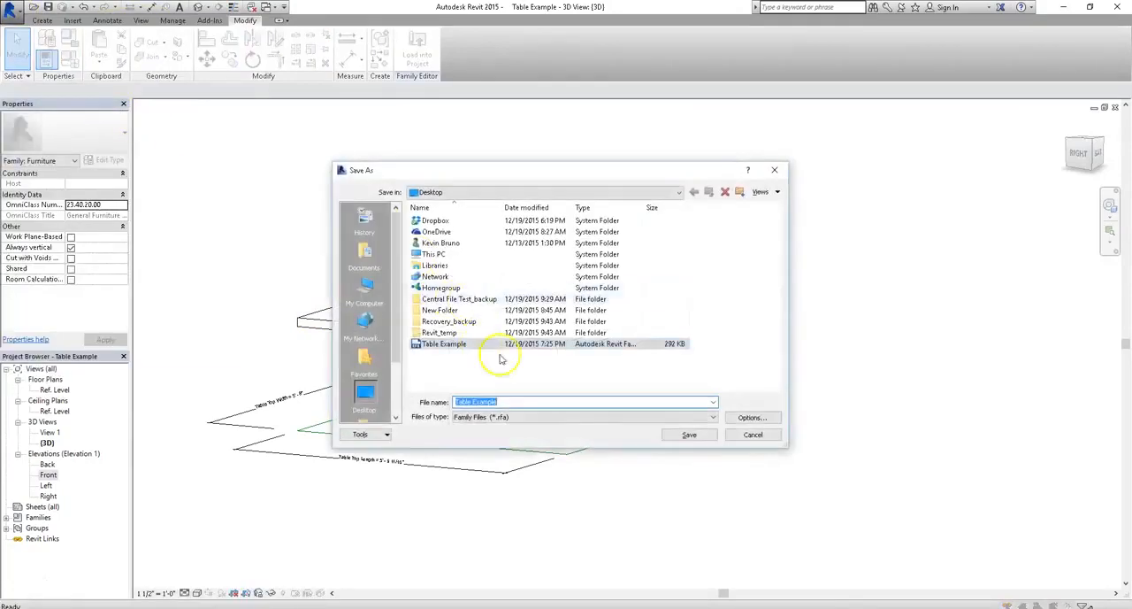
left_click(513, 418)
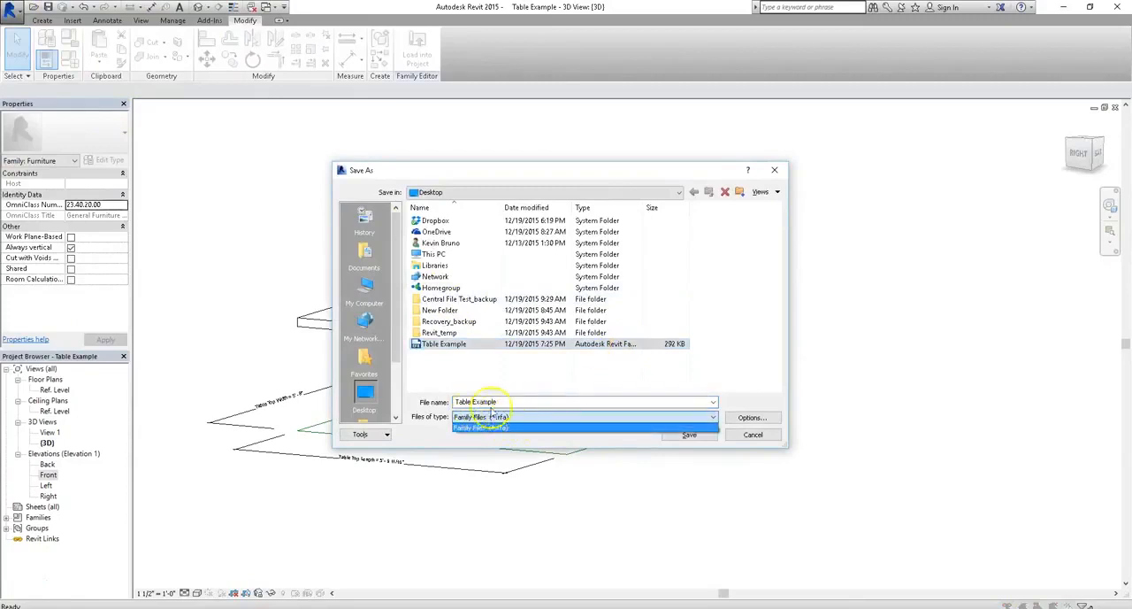
left_click(729, 367)
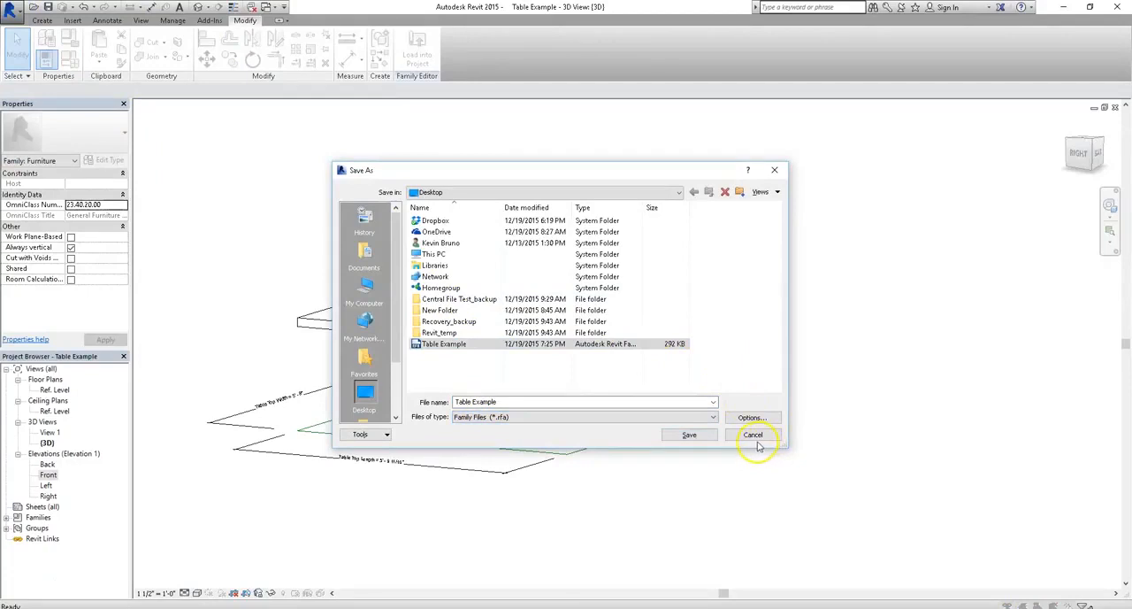
left_click(752, 434)
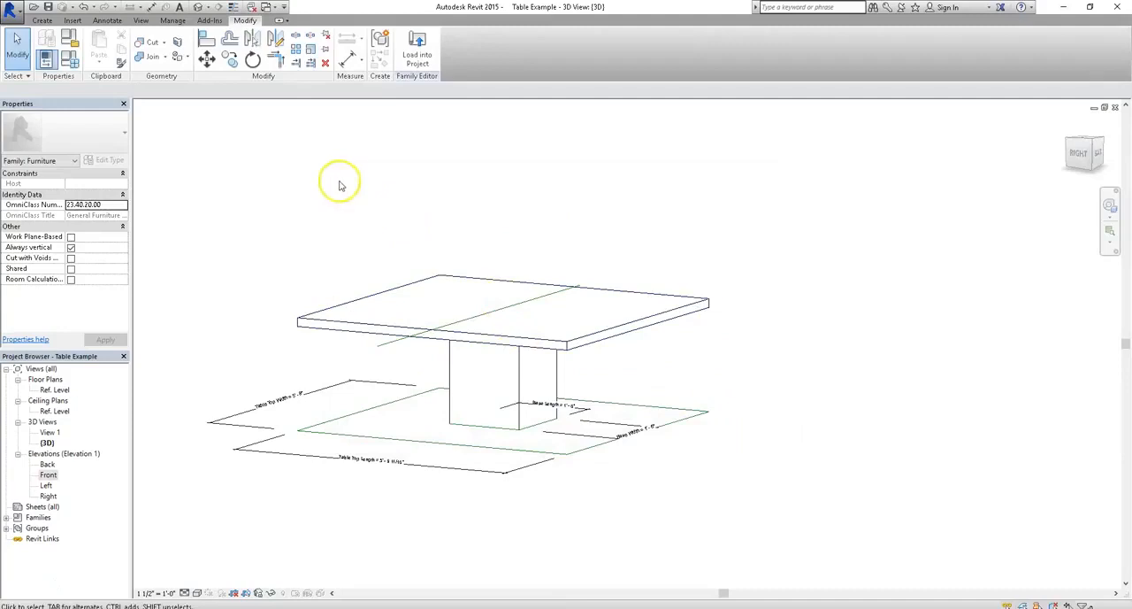
- Try to load the table family into a project, and create a new project from the Architectural Template
left_click(433, 40)
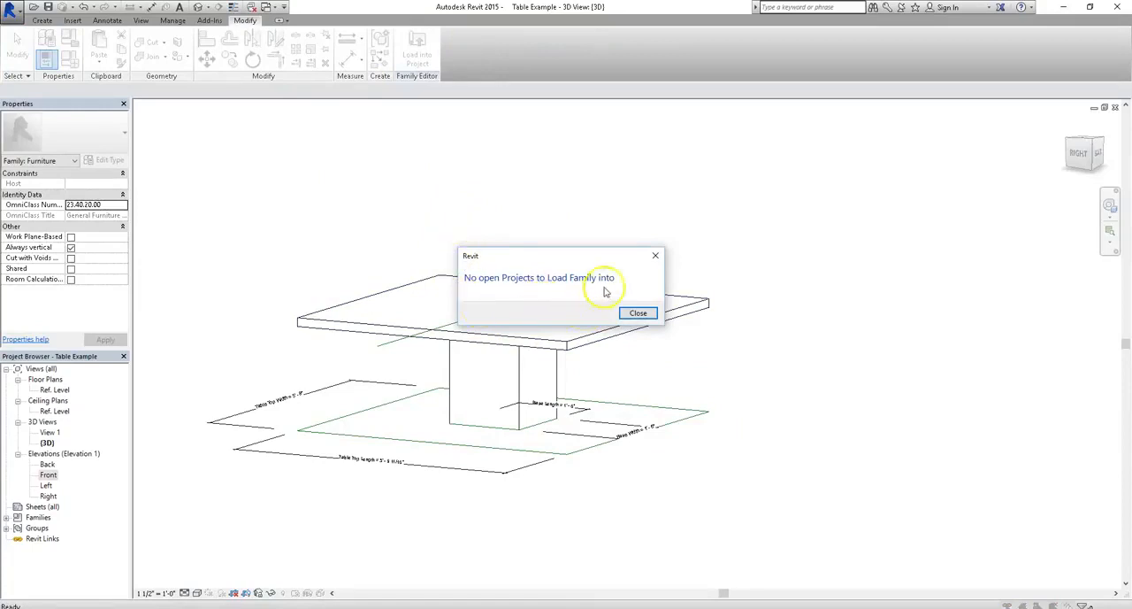
left_click(649, 319)
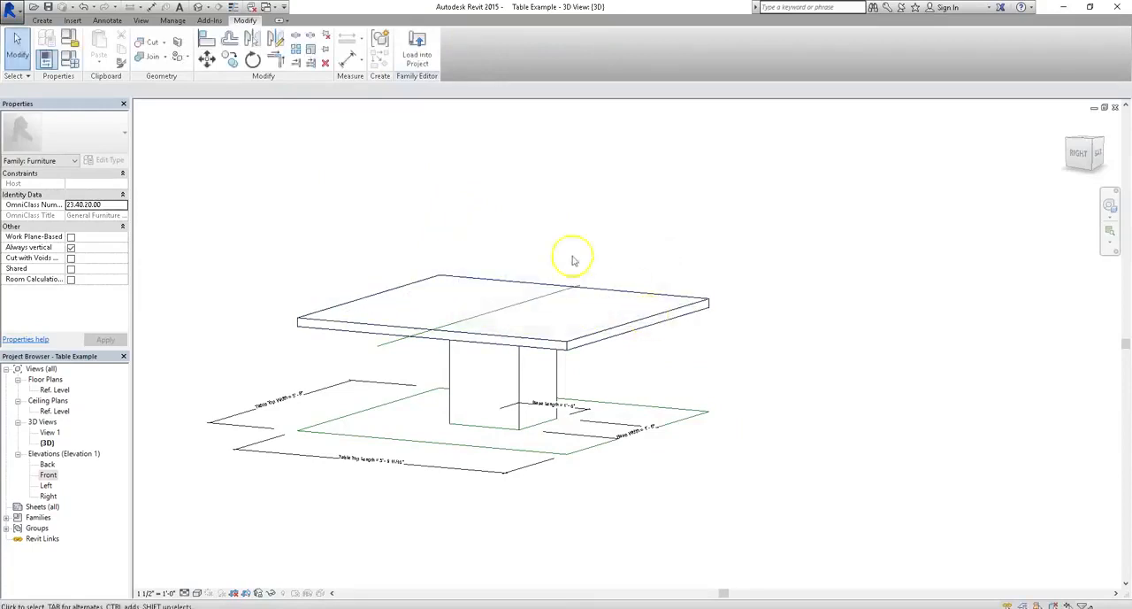
left_click(10, 10)
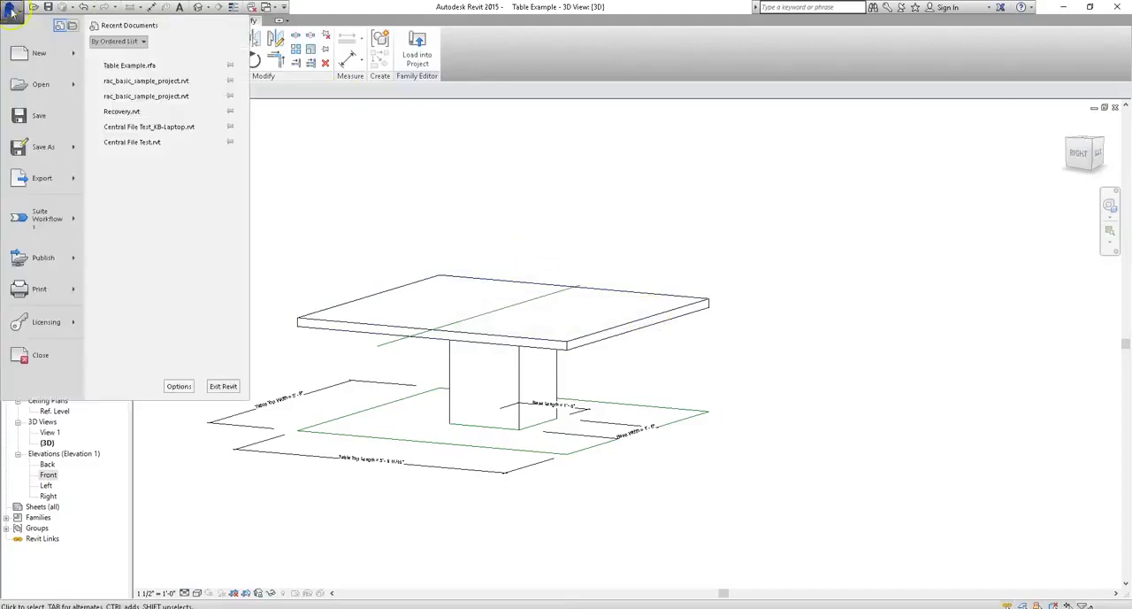
mouse_move(39, 53)
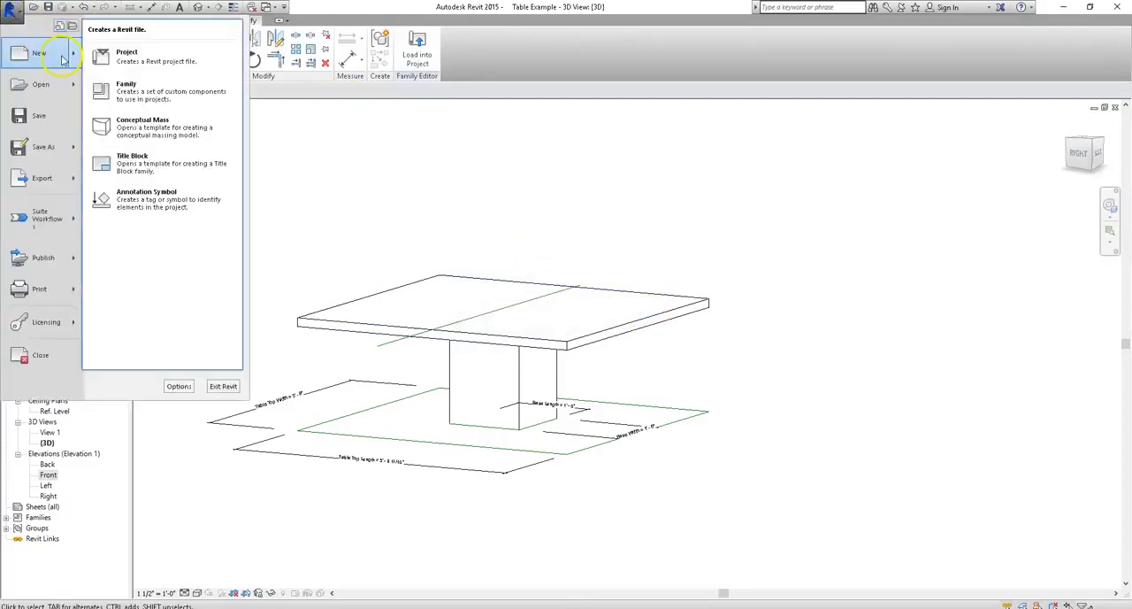
left_click(139, 68)
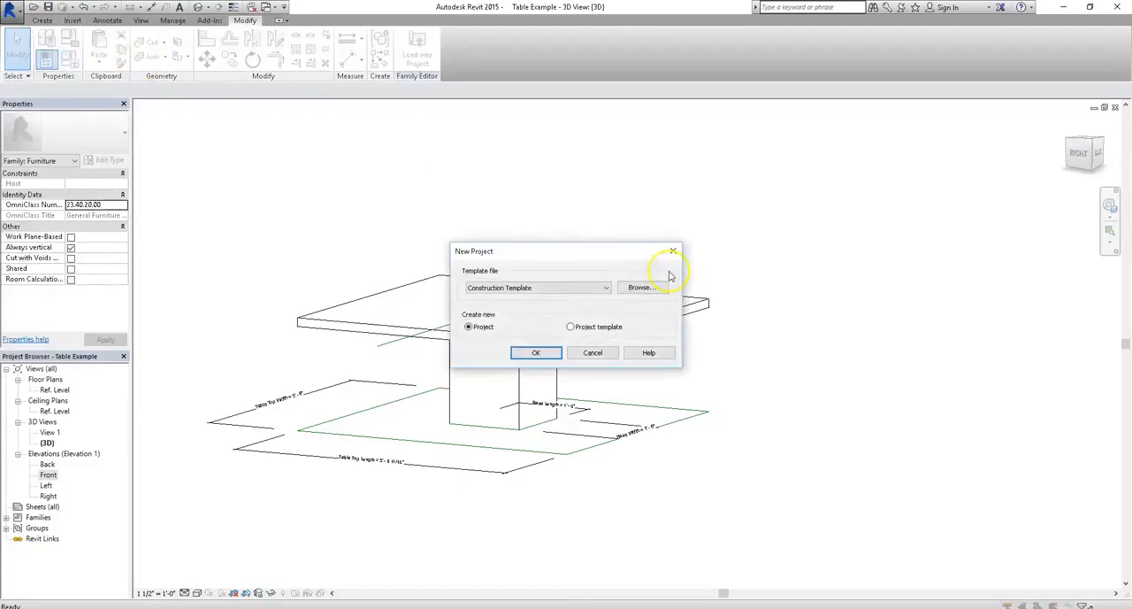
left_click(543, 288)
left_click(526, 315)
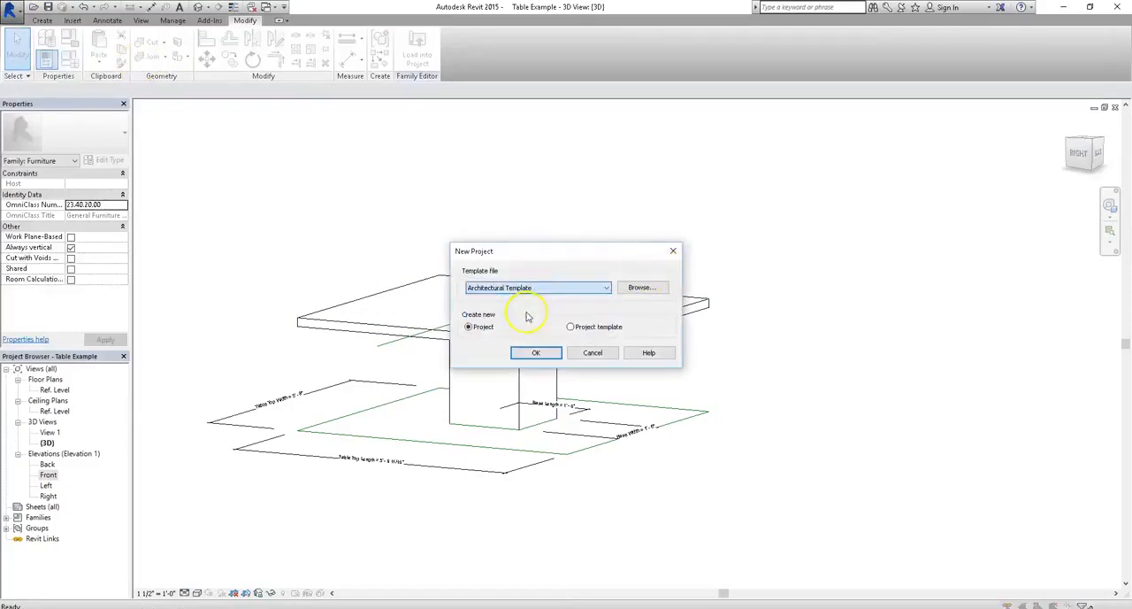
left_click(546, 355)
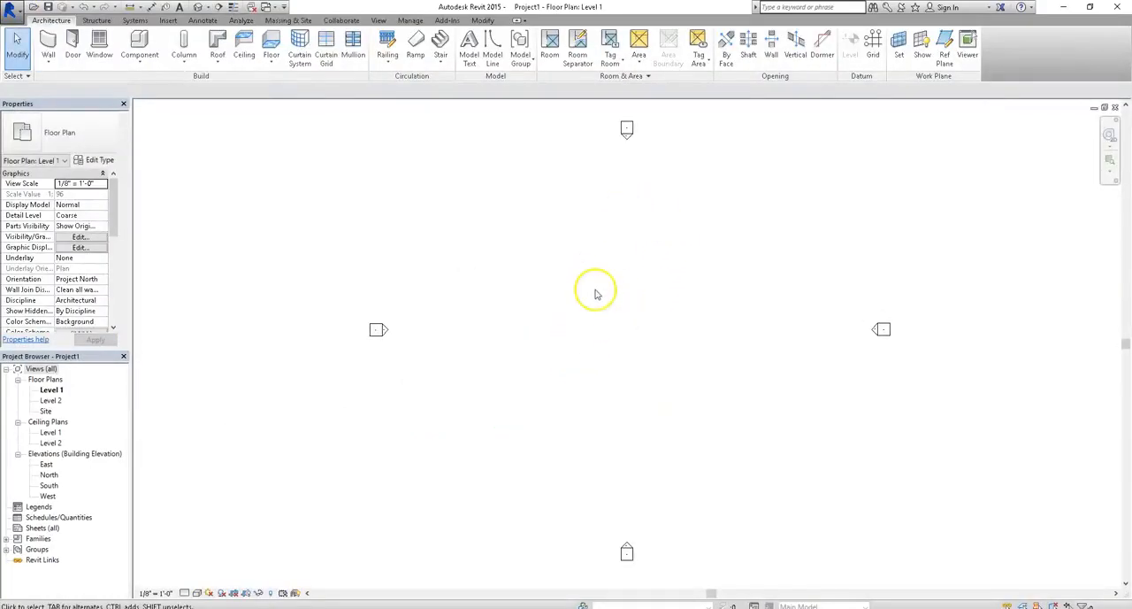
- Tile the project and family views side by side, and maximize the project's Level 1 floor plan
left_click(380, 19)
left_click(936, 55)
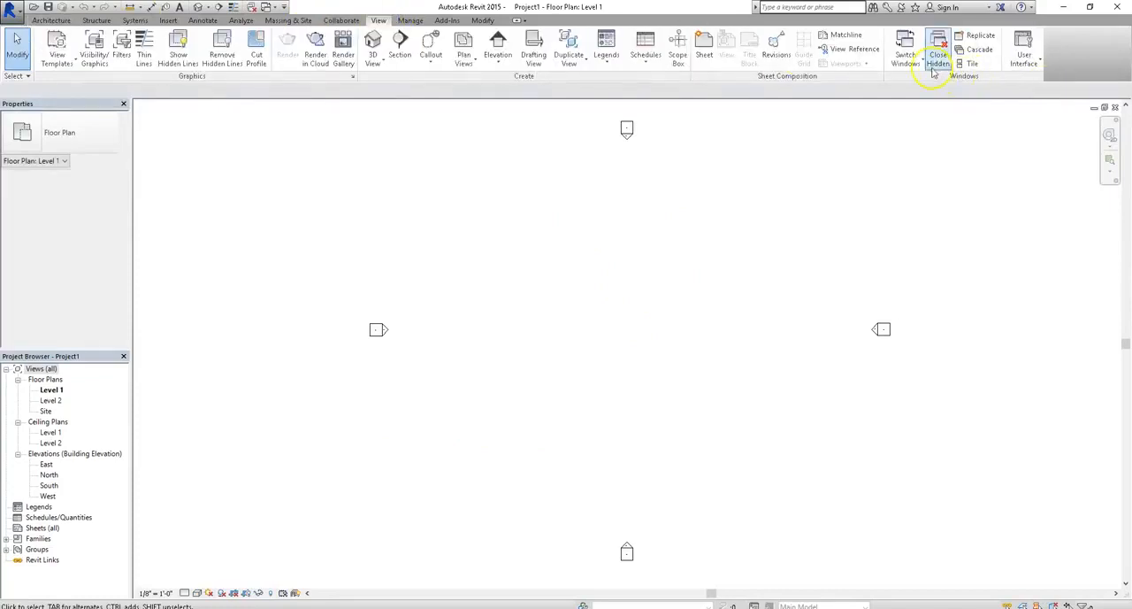
left_click(972, 64)
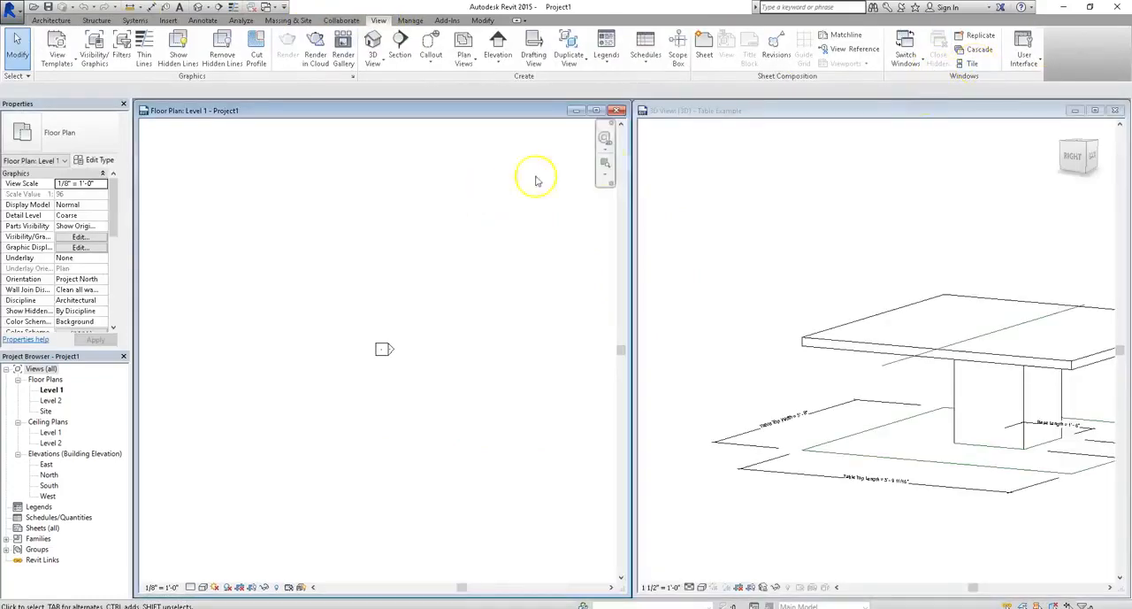
left_click(814, 210)
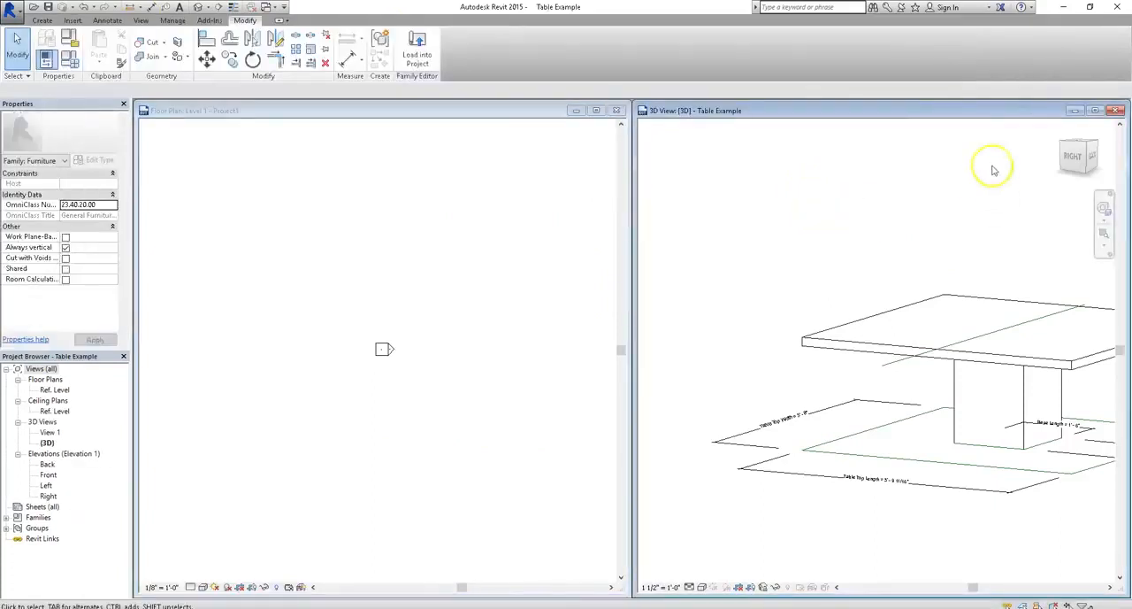
middle_click_drag(920, 224, 809, 207)
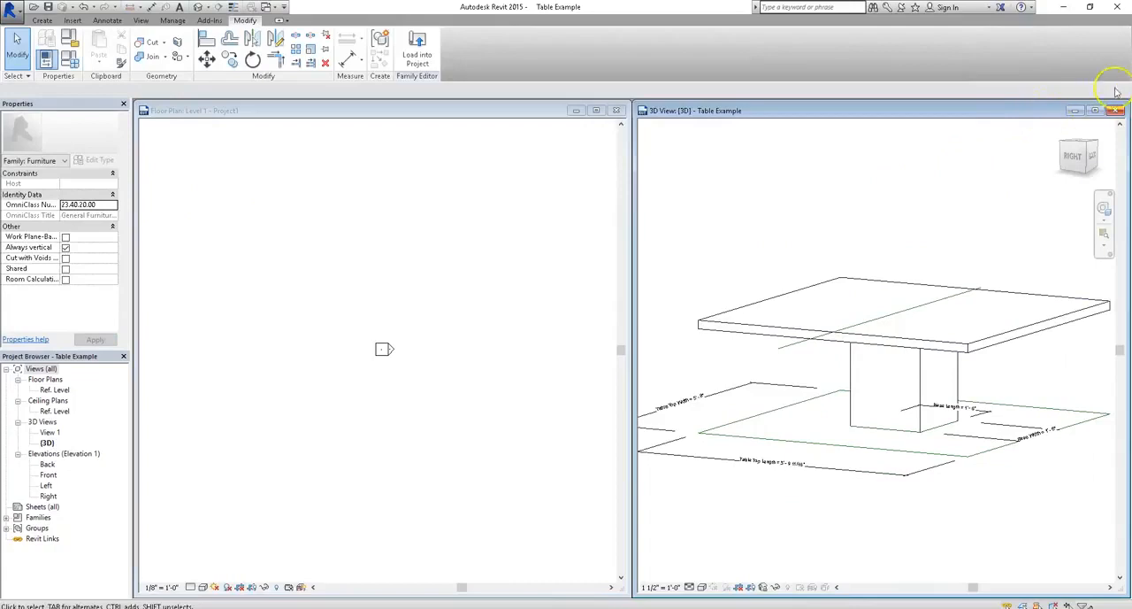
left_click(581, 187)
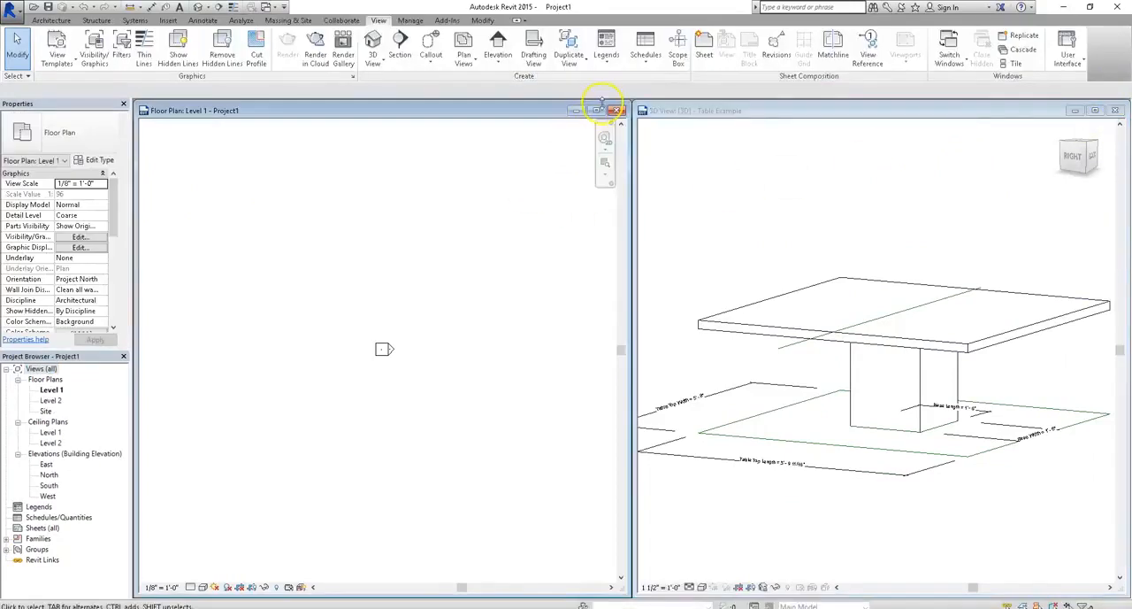
left_click(599, 111)
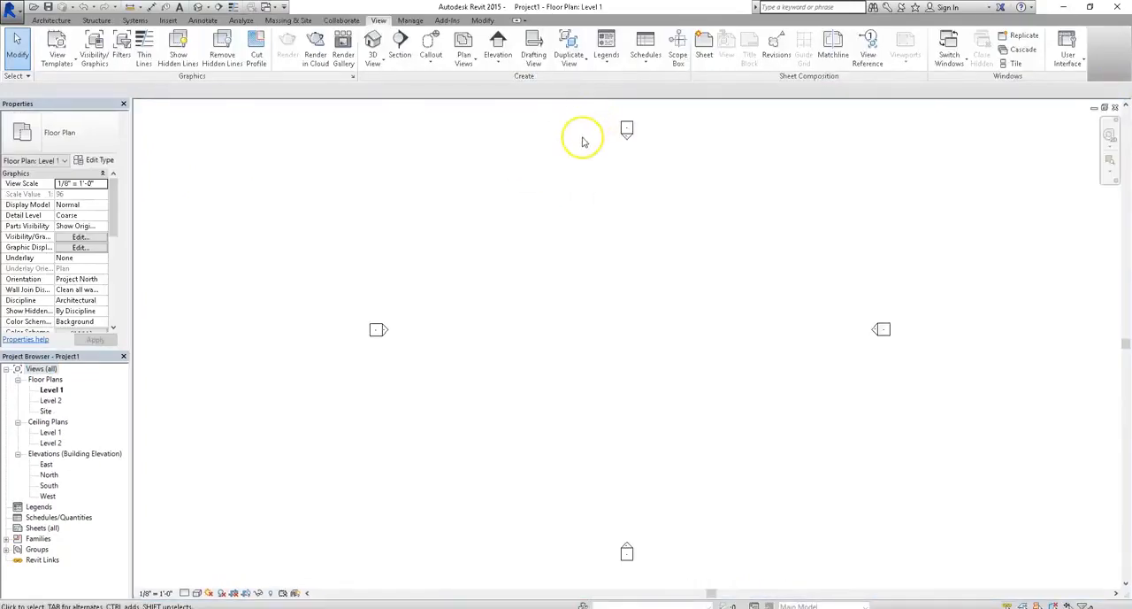
- Switch to the table family's 3D view and load the family into the new project
key("ctrl+Tab")
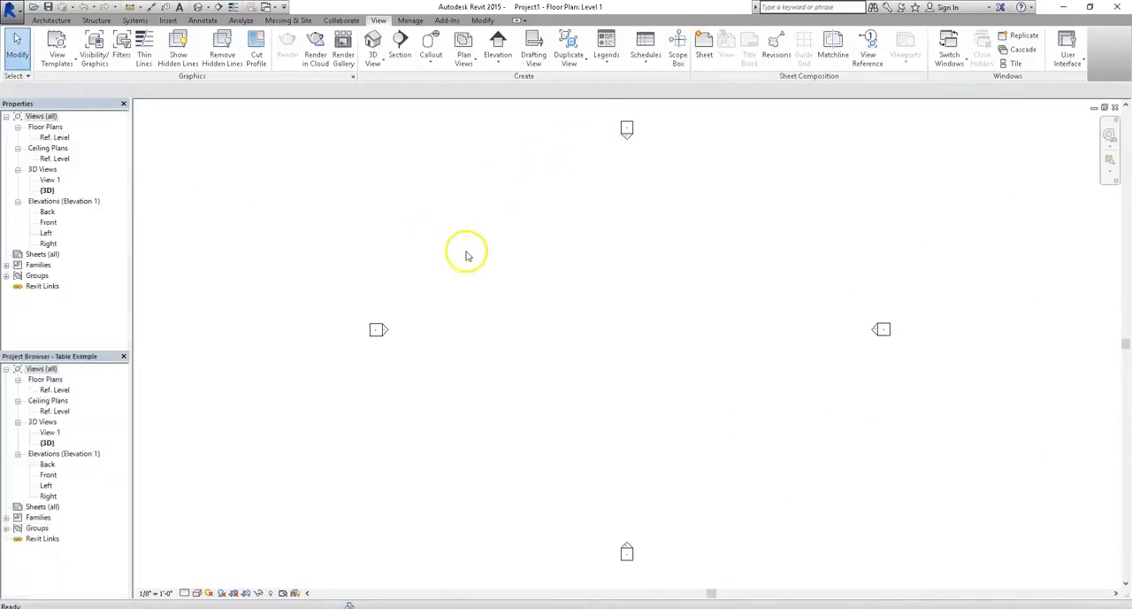
middle_click_drag(389, 225, 702, 254)
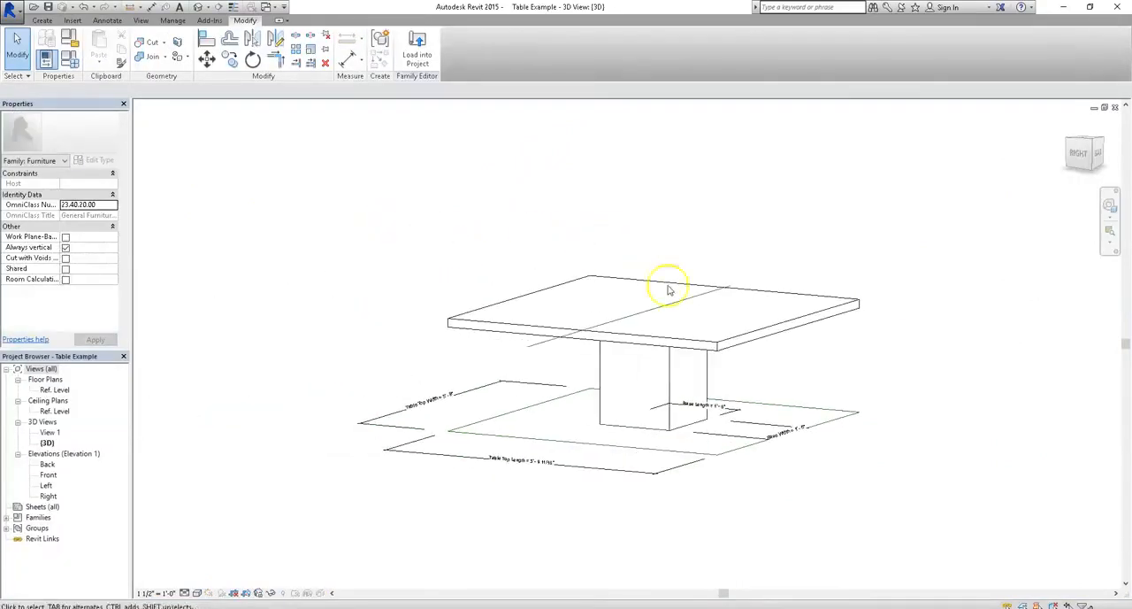
key("ctrl+Tab")
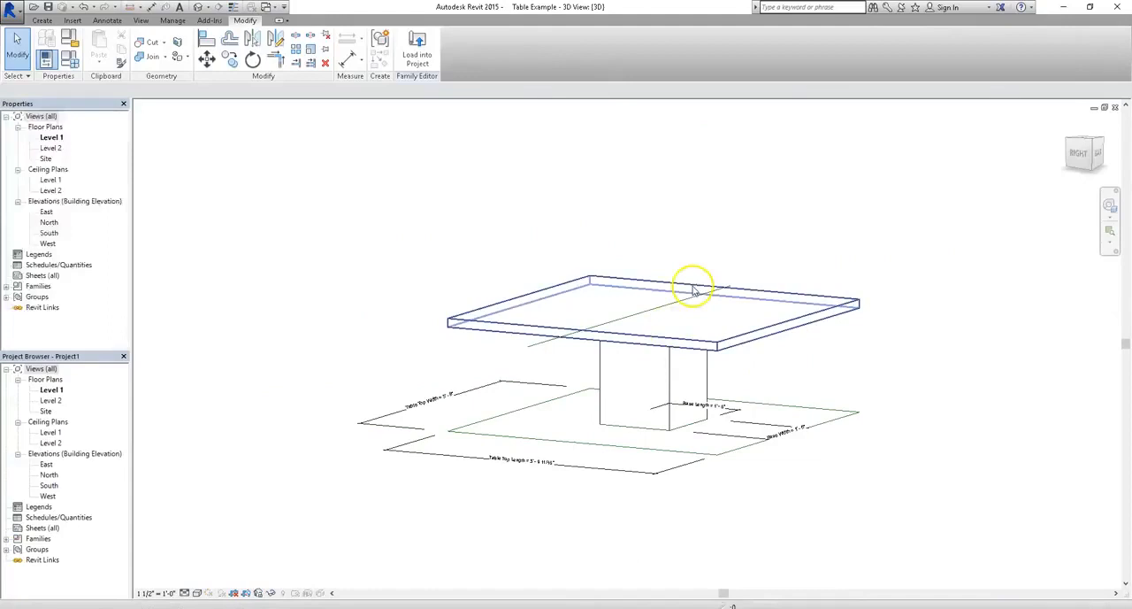
key("ctrl+Tab")
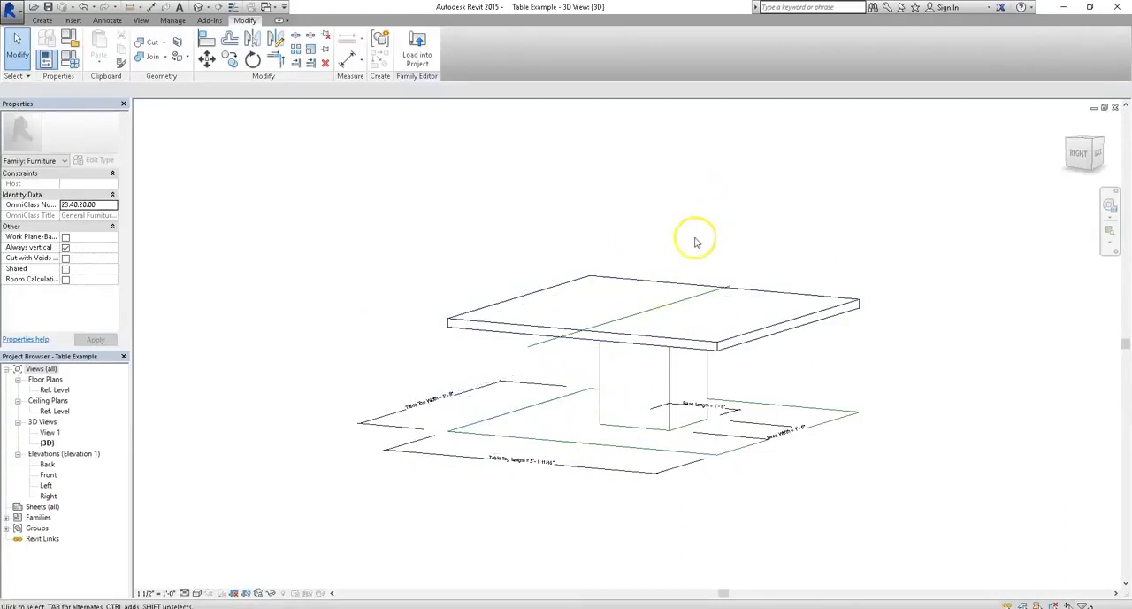
left_click(423, 50)
- Place nine Table Example instances scattered between the elevation markers on the Level 1 floor plan
scroll(649, 346, "up", 3)
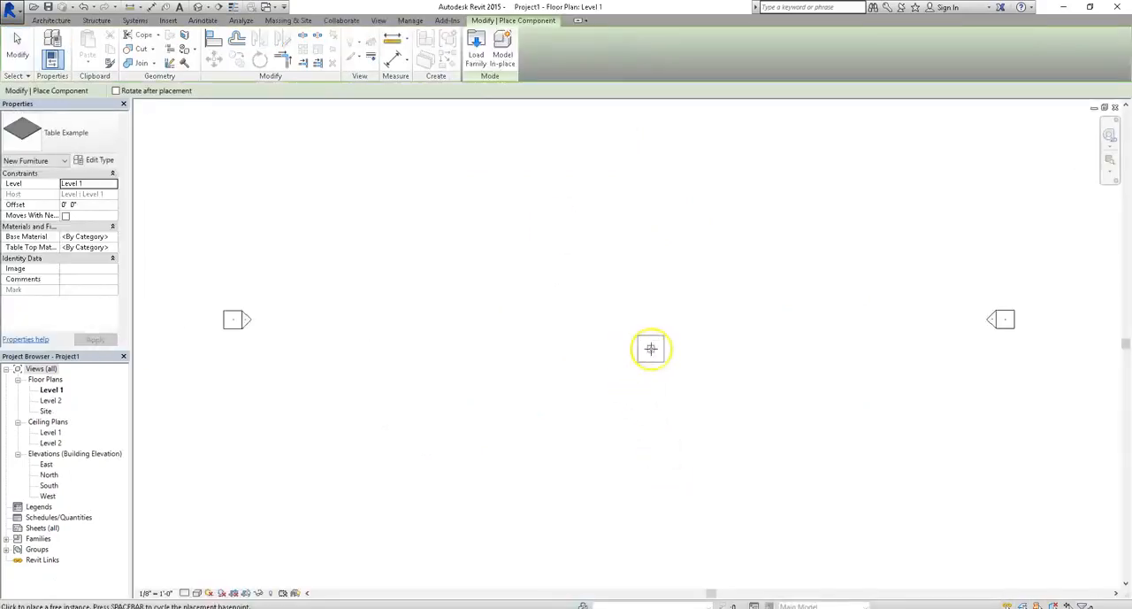
left_click(560, 229)
left_click(617, 312)
left_click(675, 219)
left_click(733, 343)
left_click(583, 391)
left_click(347, 282)
left_click(406, 224)
left_click(454, 399)
key("Escape")
key("Escape")
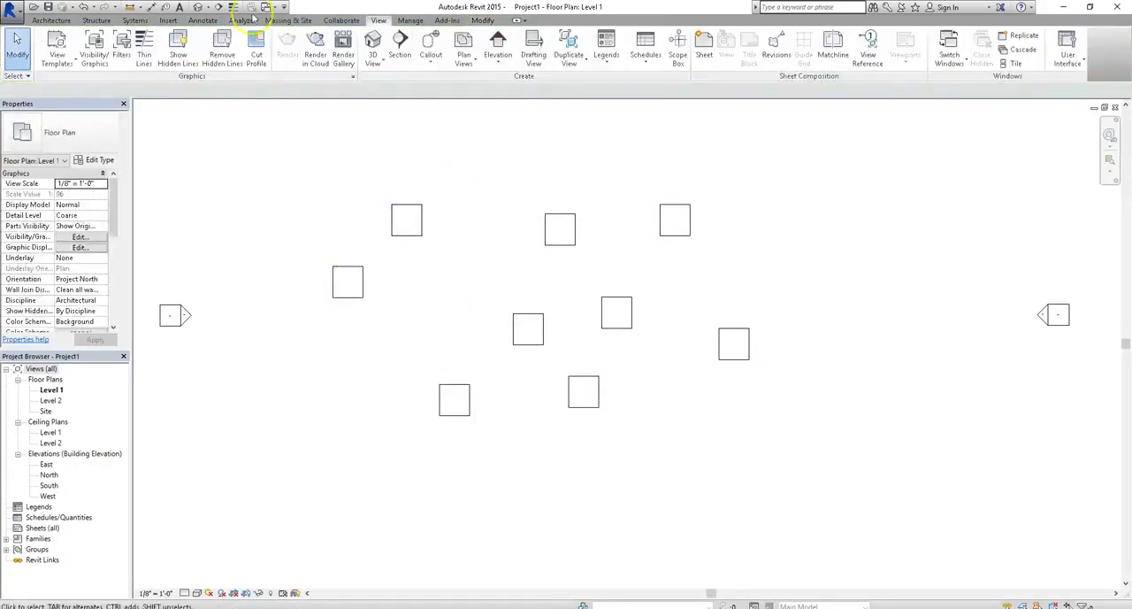
- Open the project's default 3D view of the placed tables and set its visual style to Realistic
left_click(197, 6)
middle_click_drag(688, 411, 619, 415, "shift")
left_click(590, 392)
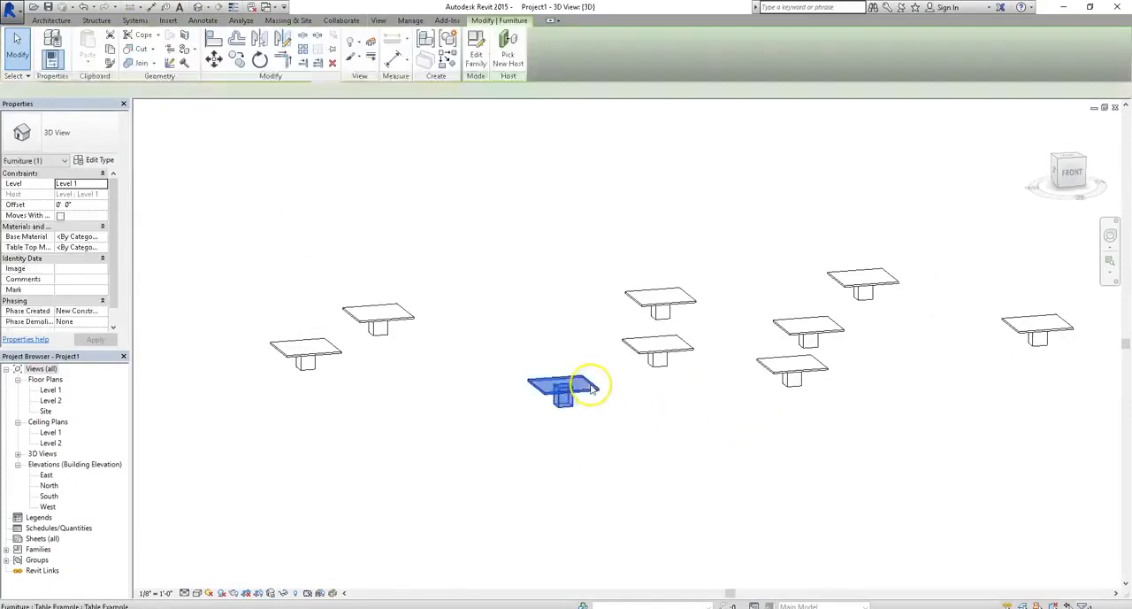
left_click(366, 480)
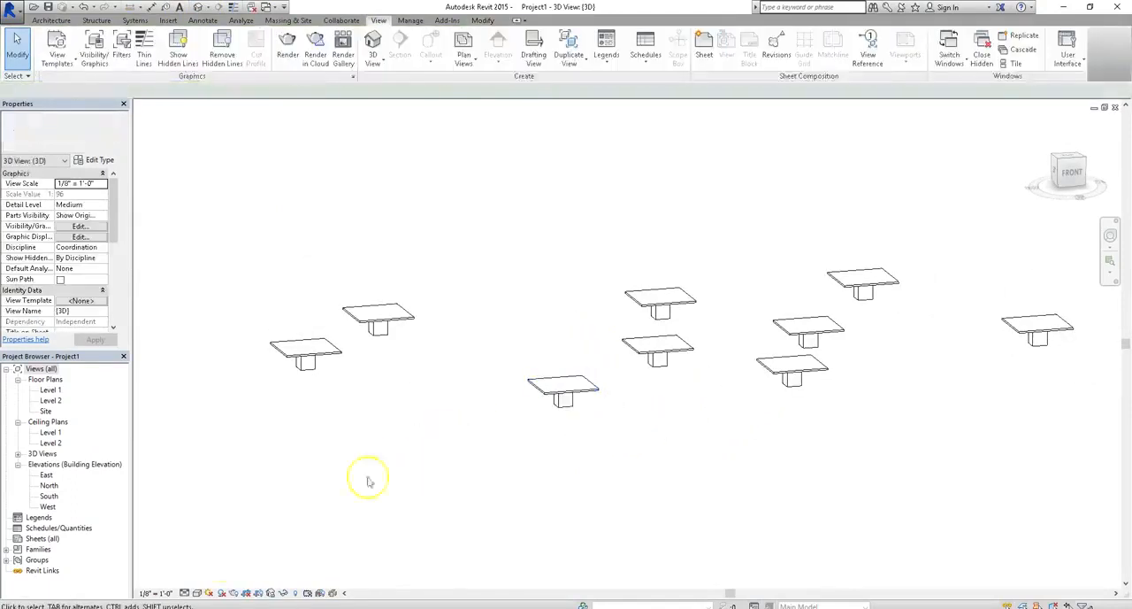
left_click(196, 593)
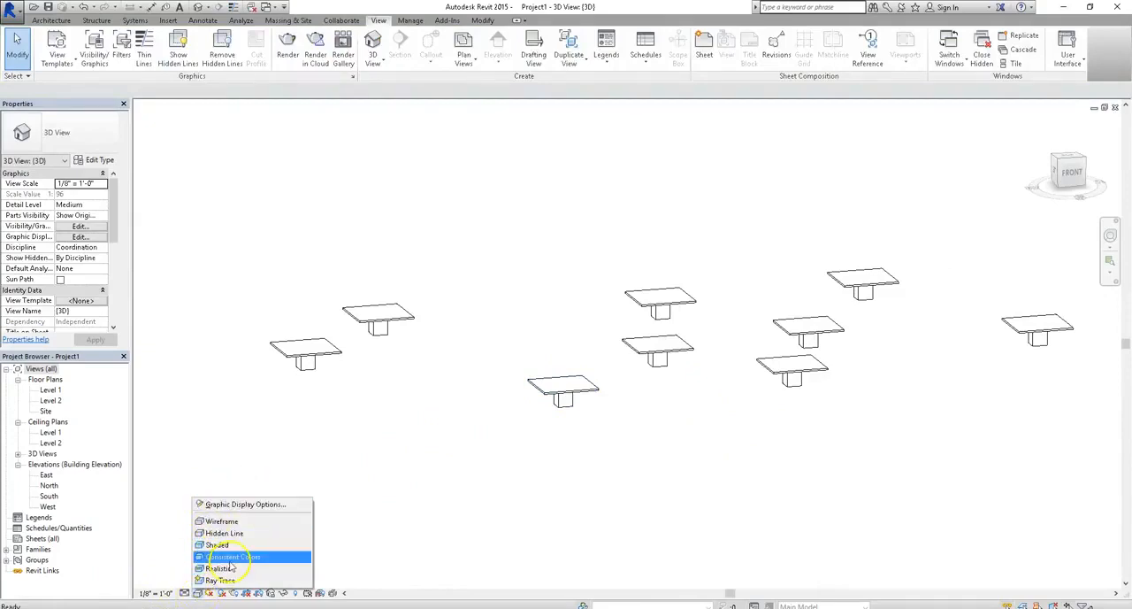
left_click(228, 567)
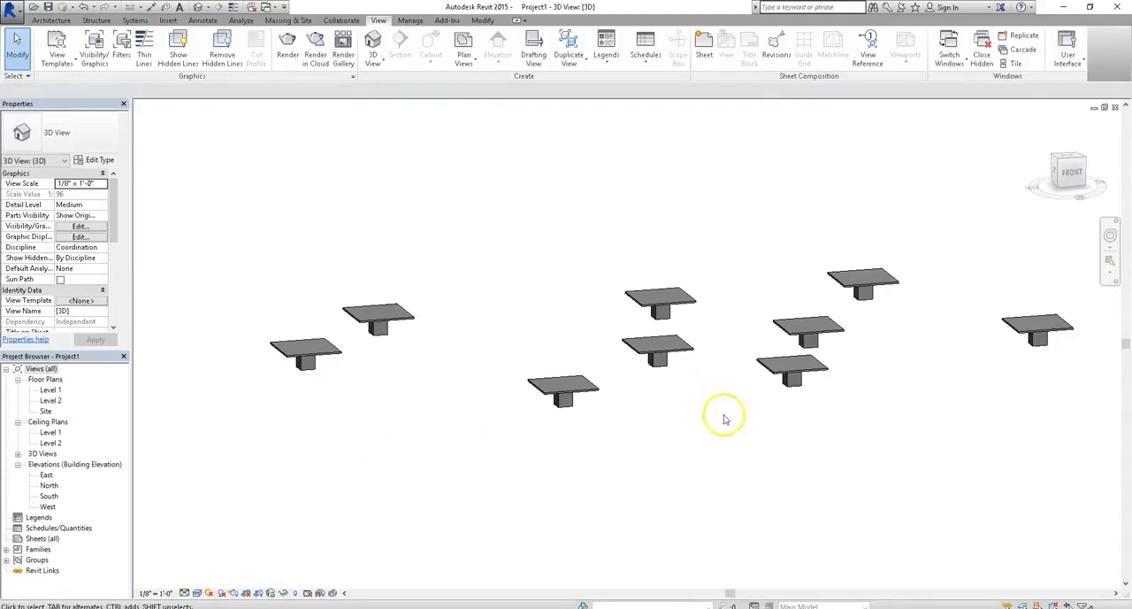
- Edit the Table Example type of the front table, setting Table Top Length to 4' and Table Top Width to 6'
middle_click_drag(693, 495, 732, 495, "shift")
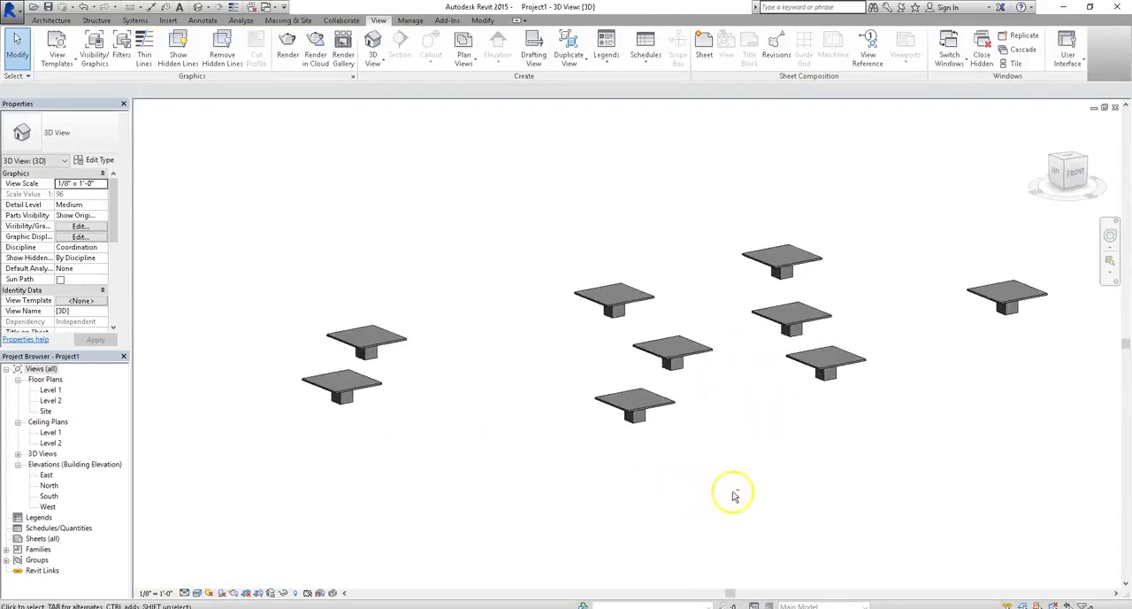
left_click(635, 420)
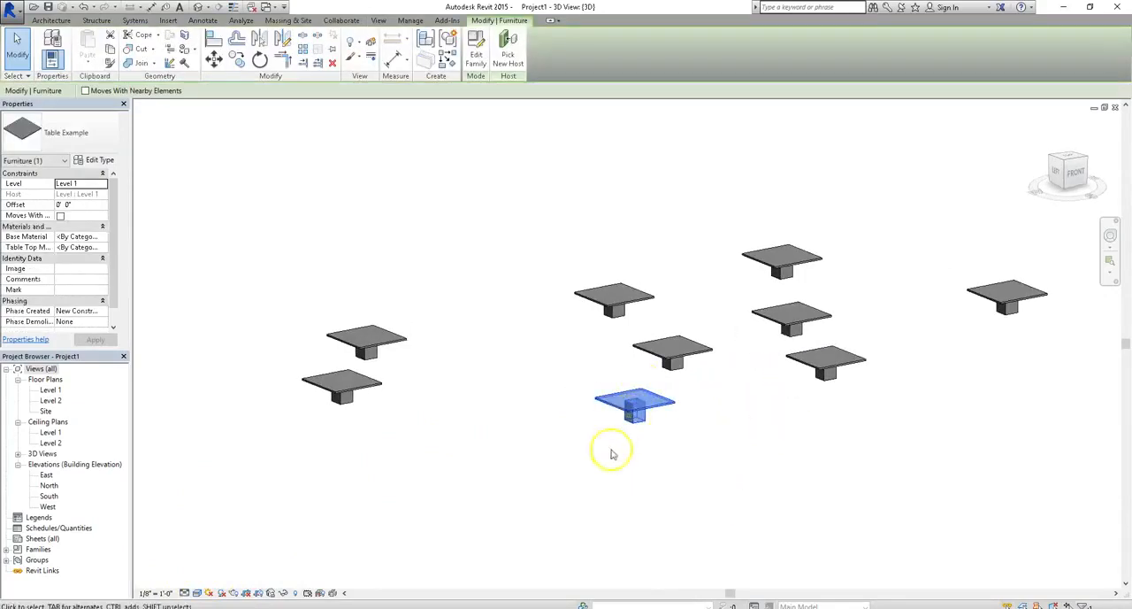
middle_click_drag(620, 463, 649, 457, "shift")
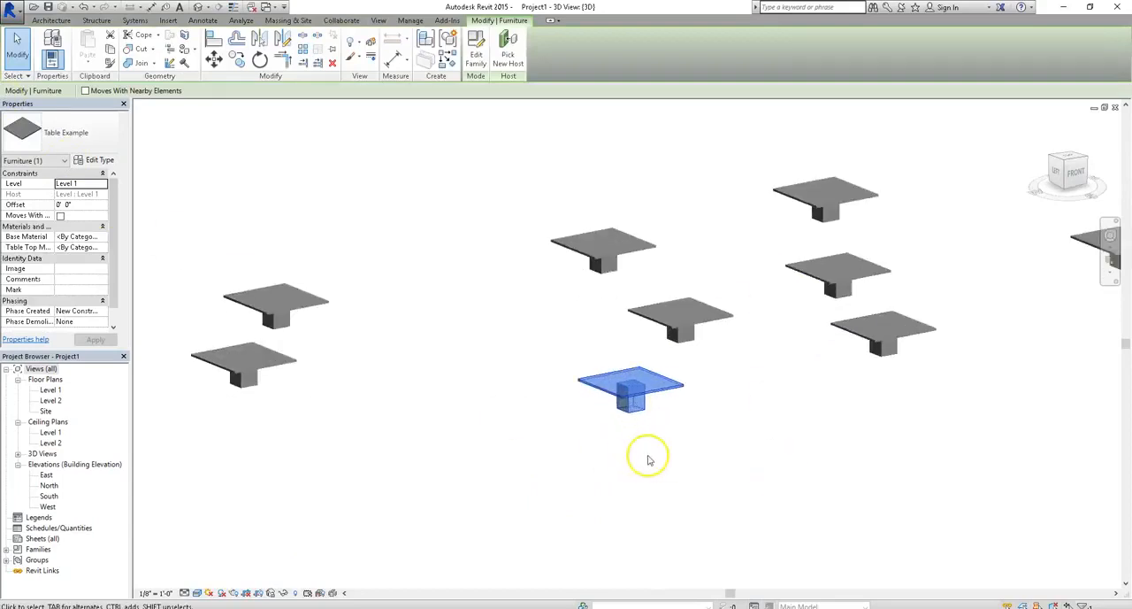
left_click(95, 159)
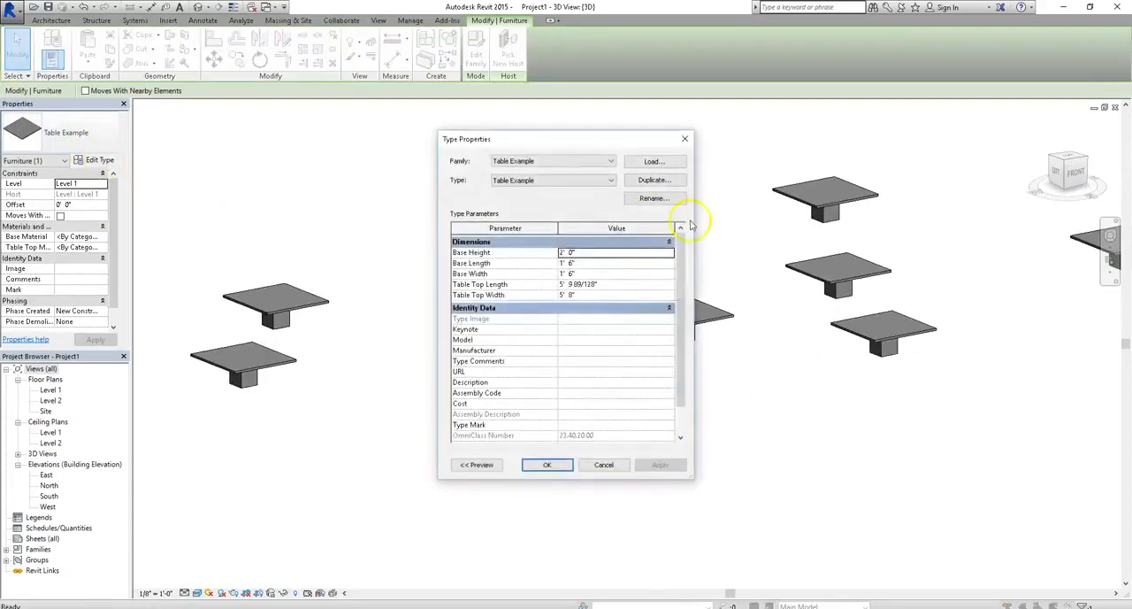
left_click(616, 285)
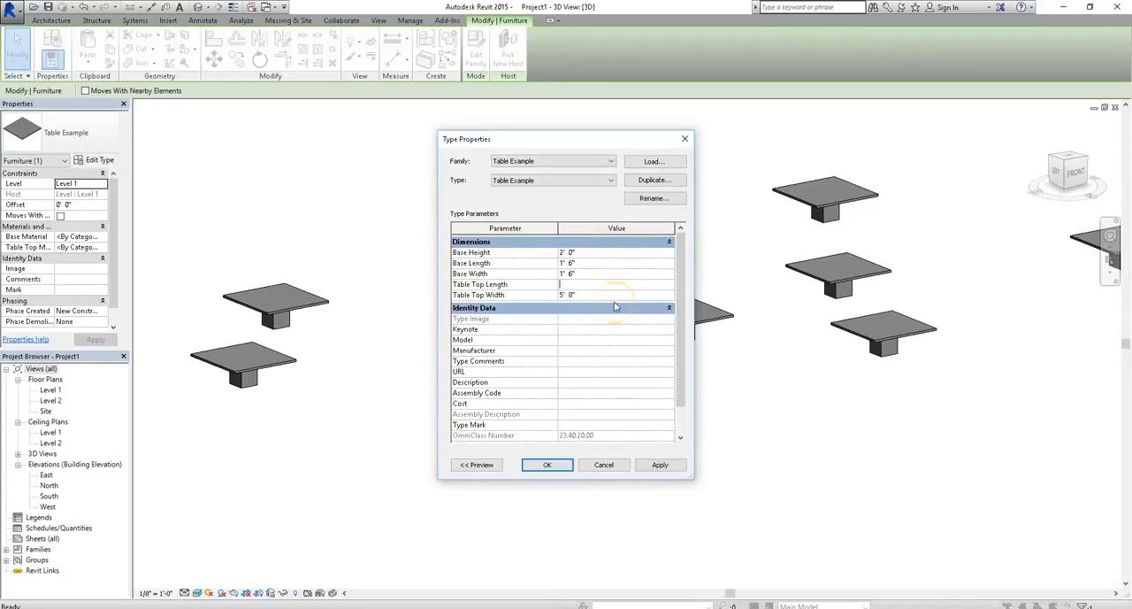
left_click(606, 298)
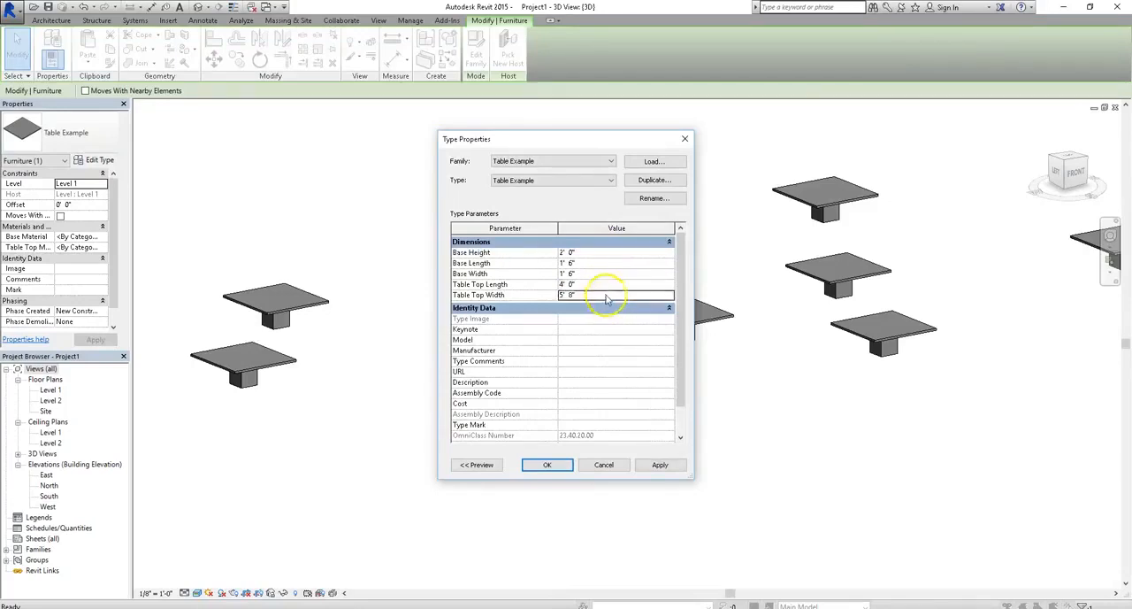
type("6'")
left_click(660, 465)
left_click(566, 469)
- Duplicate the selected table's type as "Table Example 5' X 7'"
middle_click_drag(766, 387, 659, 422, "shift")
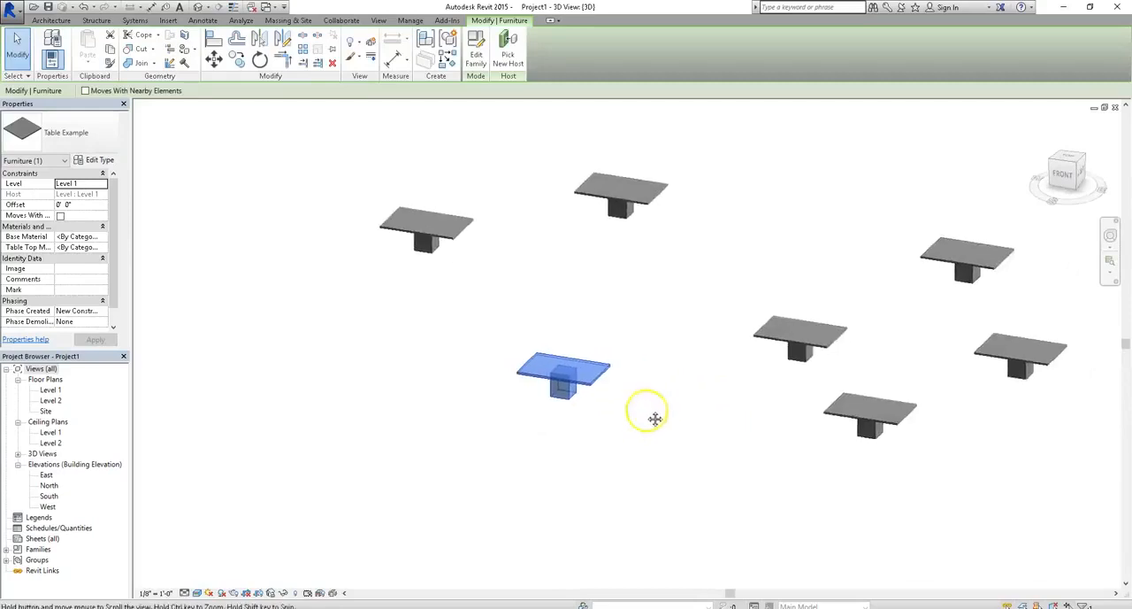
scroll(466, 222, "down", 2)
scroll(662, 324, "up", 2)
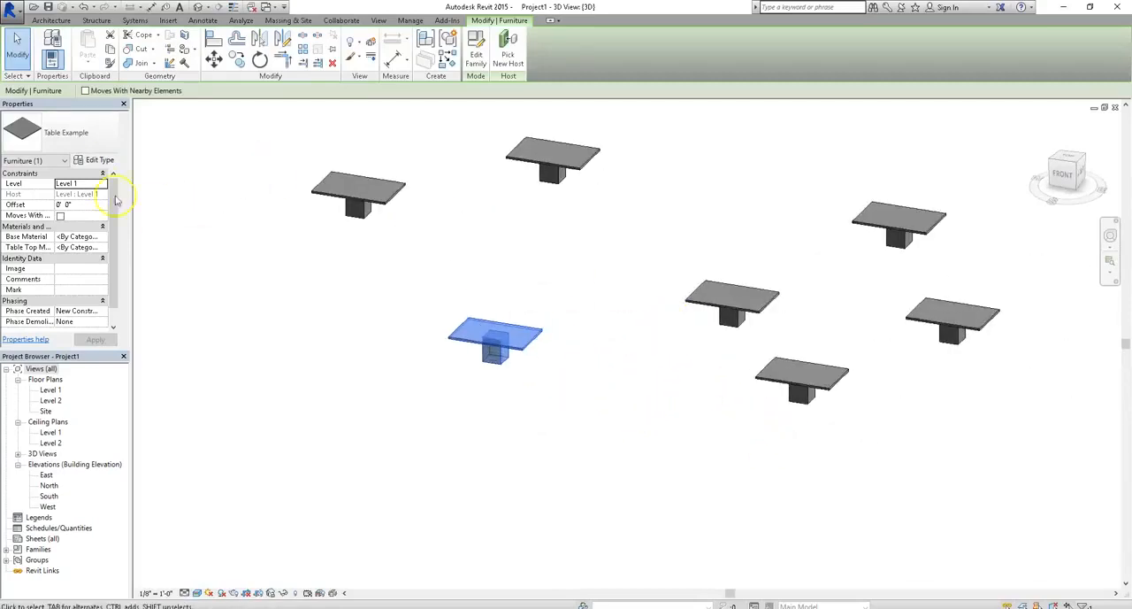
left_click(99, 160)
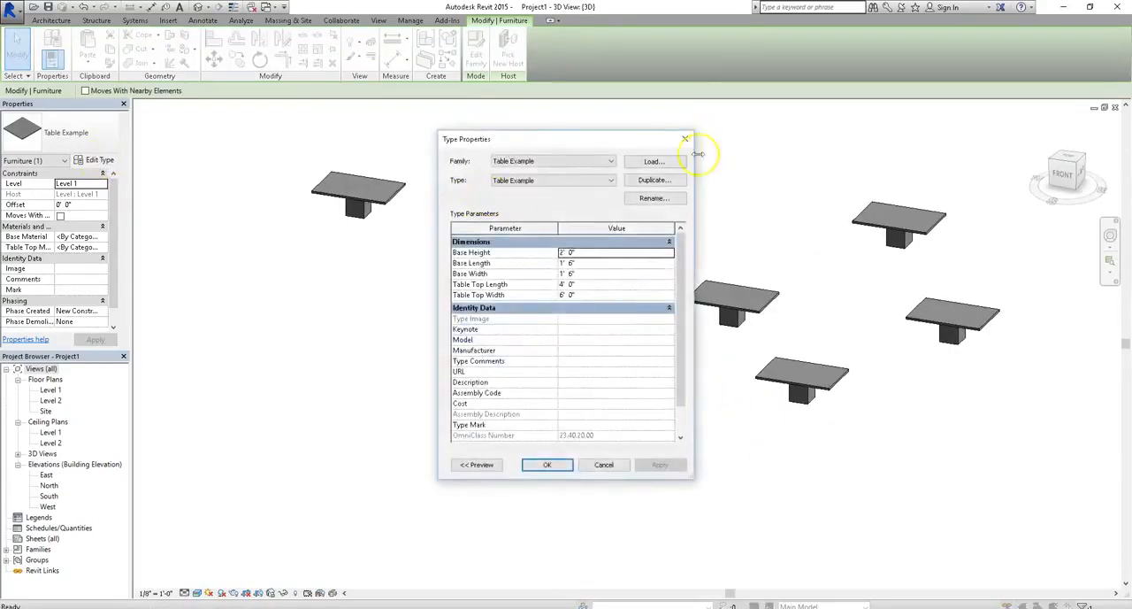
left_click(656, 199)
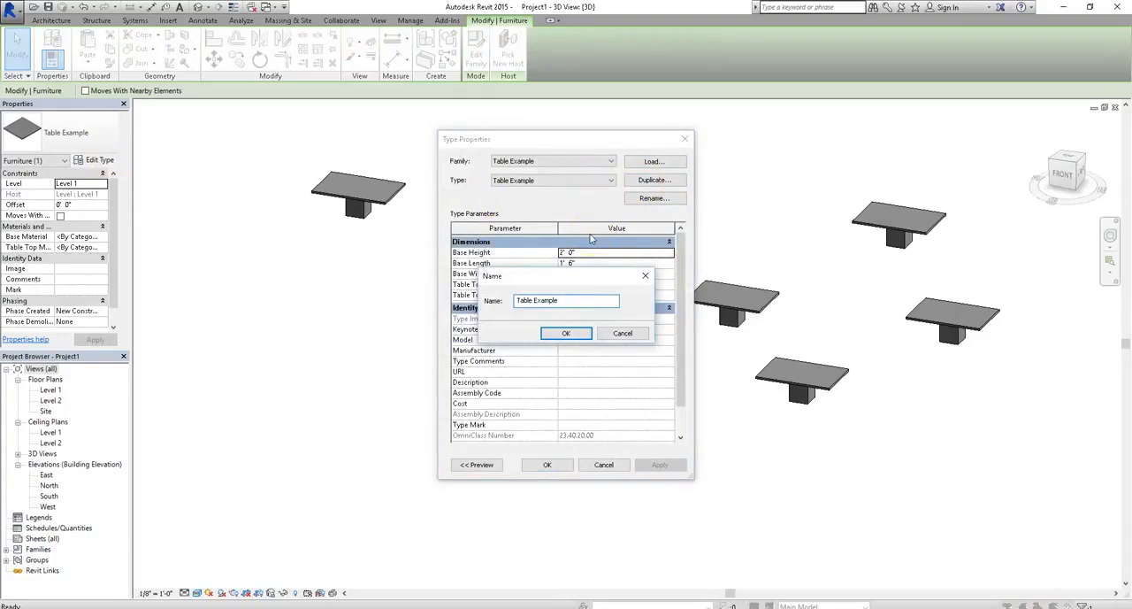
type("5' X 7'")
key("Return")
- Rename the original Table Example type to "Table Example 4' X 6'"
left_click(567, 181)
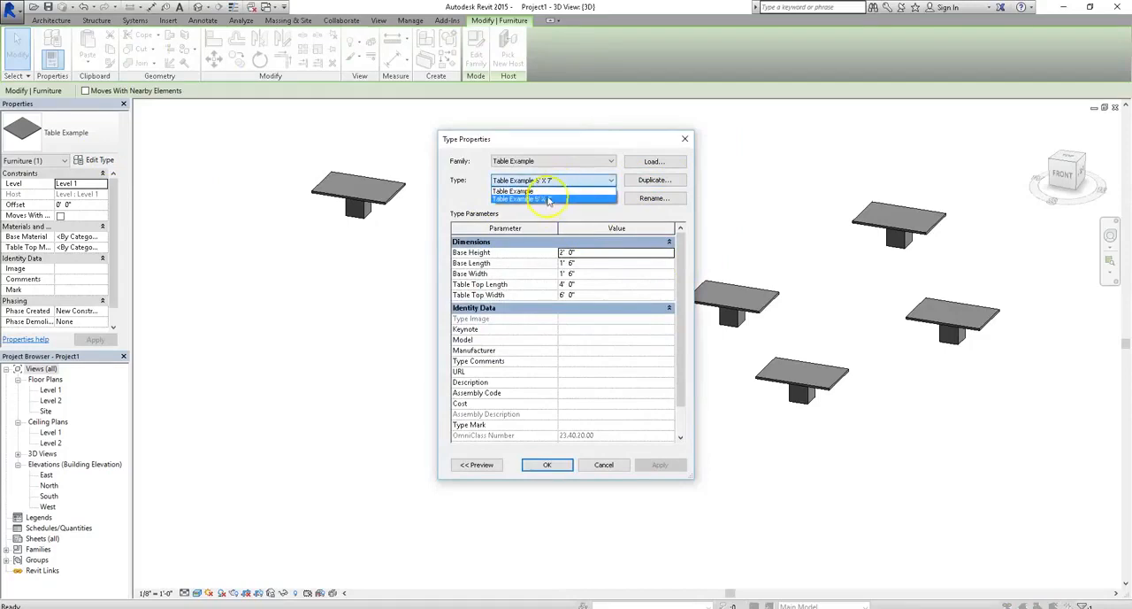
left_click(549, 191)
left_click(652, 197)
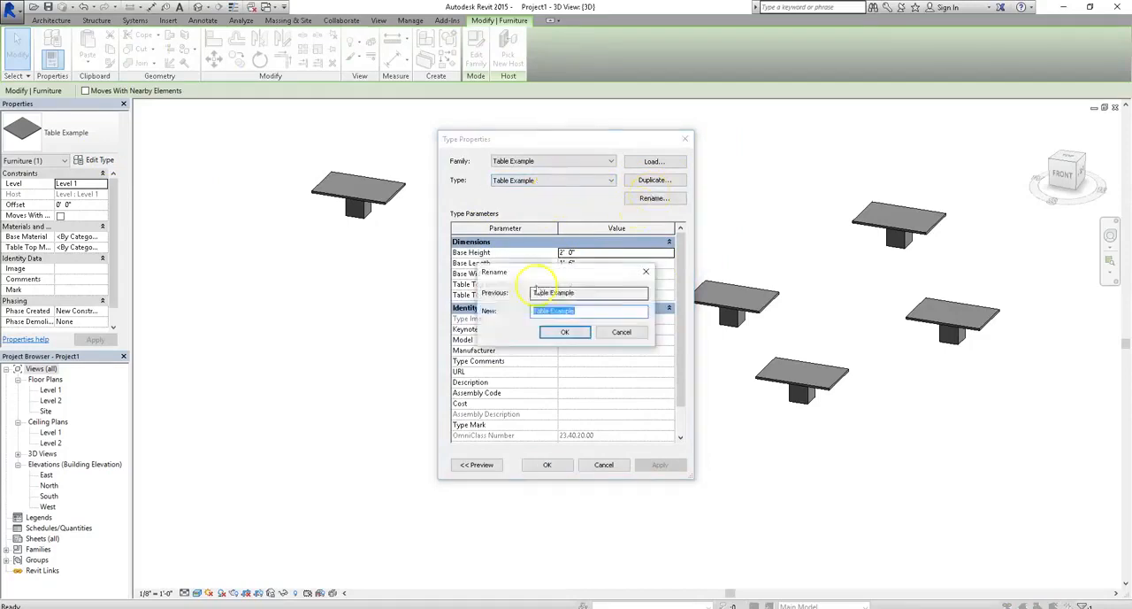
left_click(582, 311)
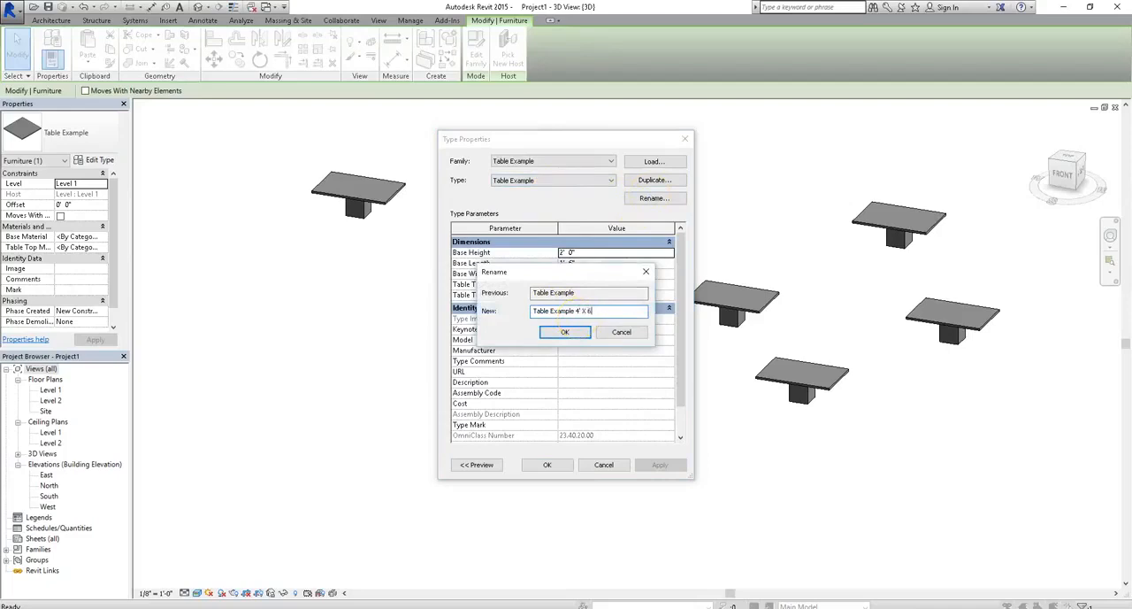
left_click(567, 333)
- Set the Table Example 5' X 7' type's Table Top Length to 5' and Table Top Width to 7', and apply it to the selected table
left_click(598, 181)
left_click(566, 201)
left_click(590, 285)
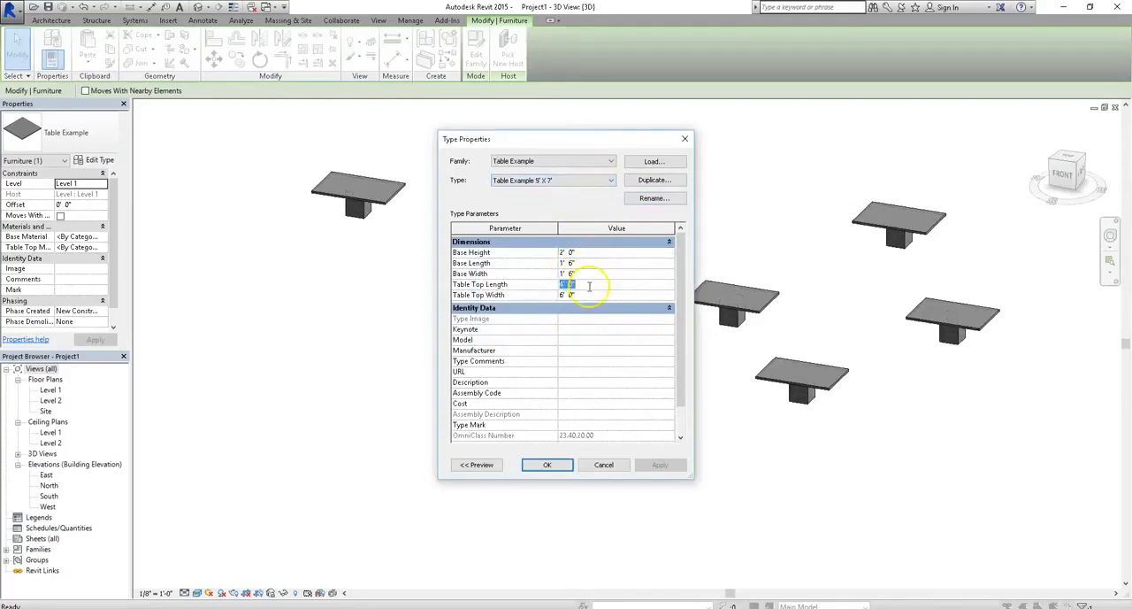
key("Return")
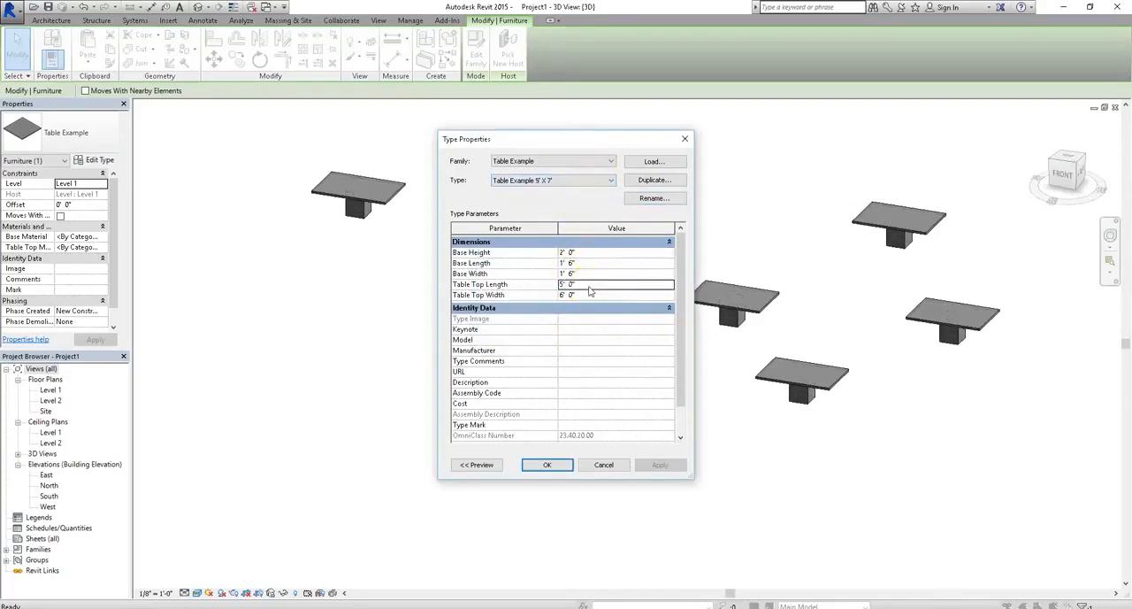
left_click(590, 294)
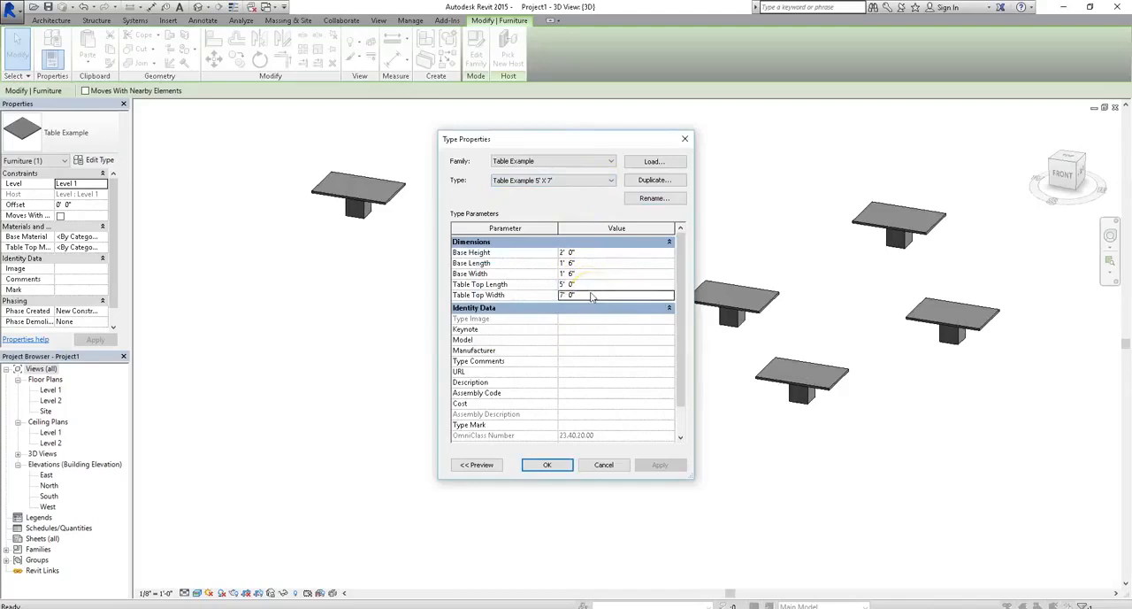
left_click(545, 465)
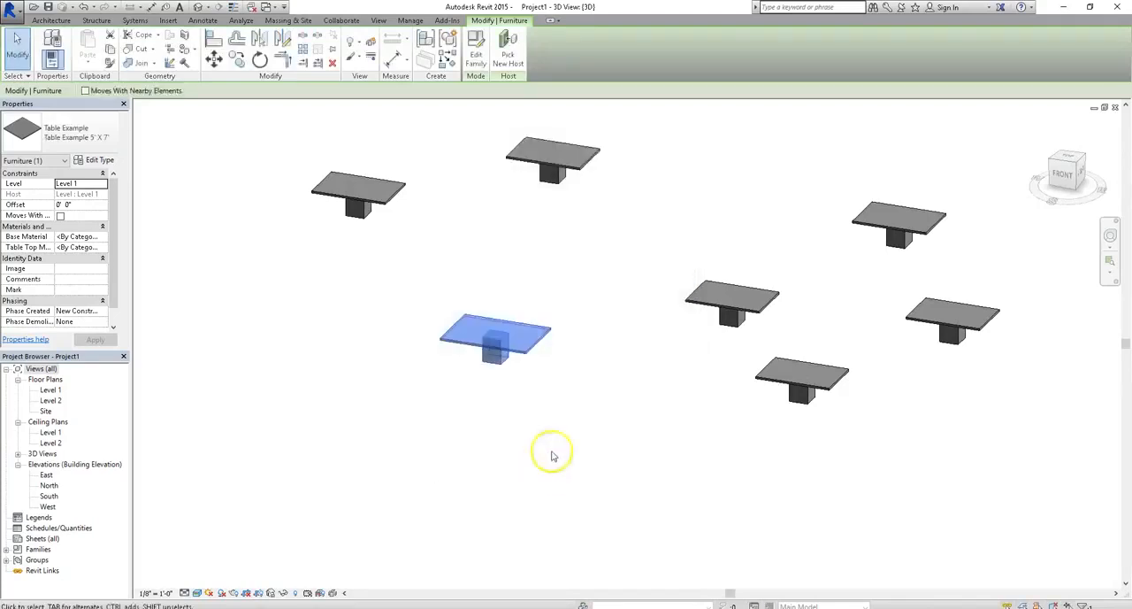
- Switch the 4' X 6' table beside the enlarged one to the Table Example 5' X 7' type
left_click(652, 324)
middle_click_drag(655, 338, 454, 404, "shift")
left_click(706, 316)
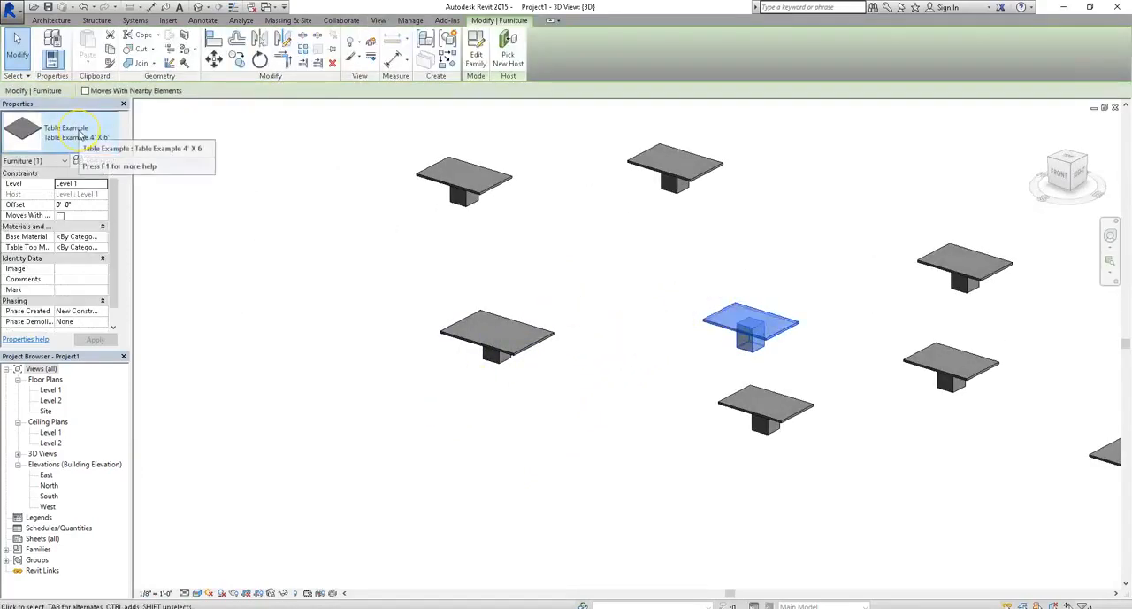
left_click(80, 135)
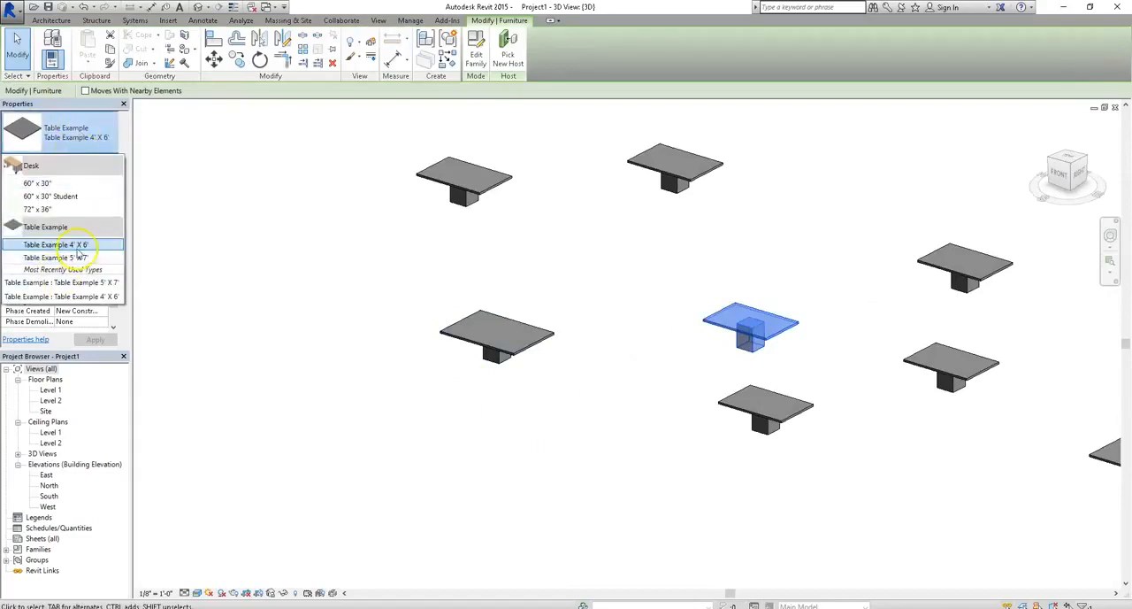
left_click(76, 258)
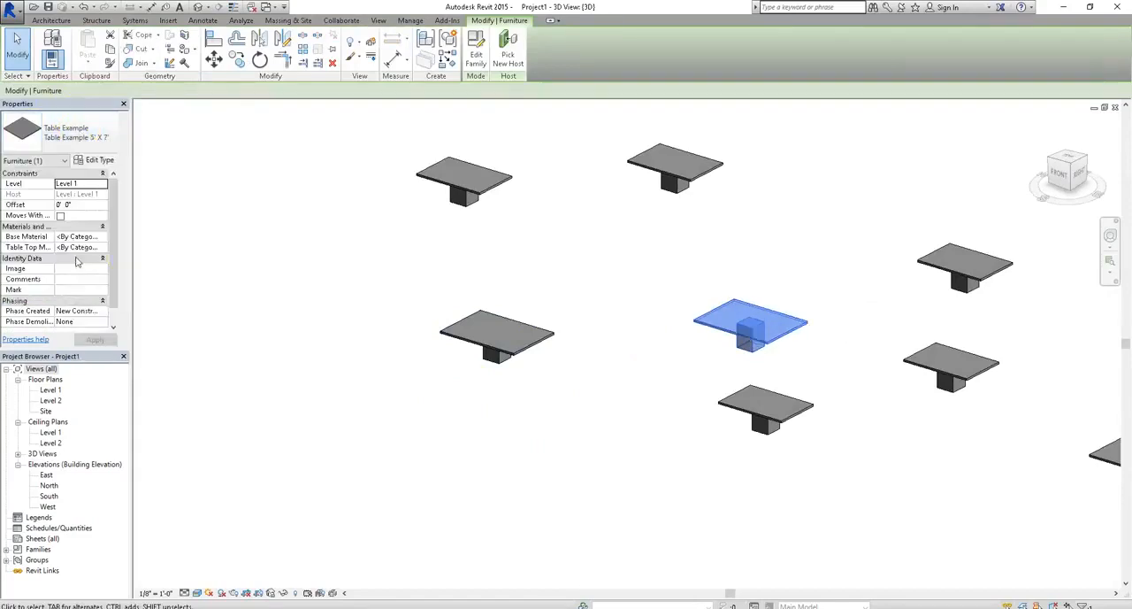
- Change the table behind the first enlarged one to Table Example 5' X 7' and check its type parameters
left_click(512, 190)
left_click(101, 146)
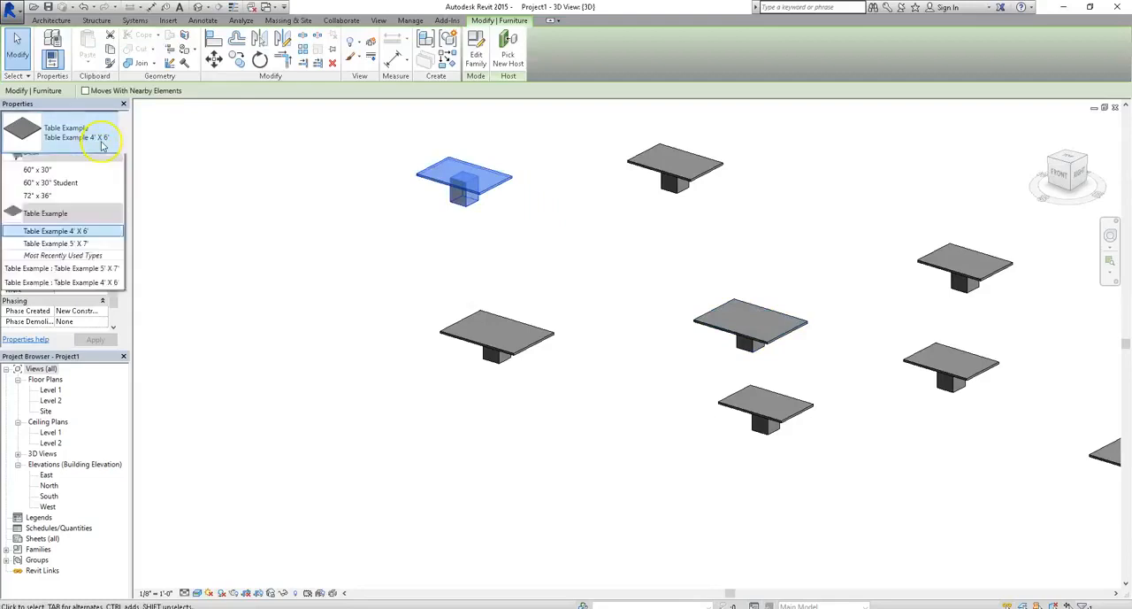
left_click(53, 255)
left_click(99, 161)
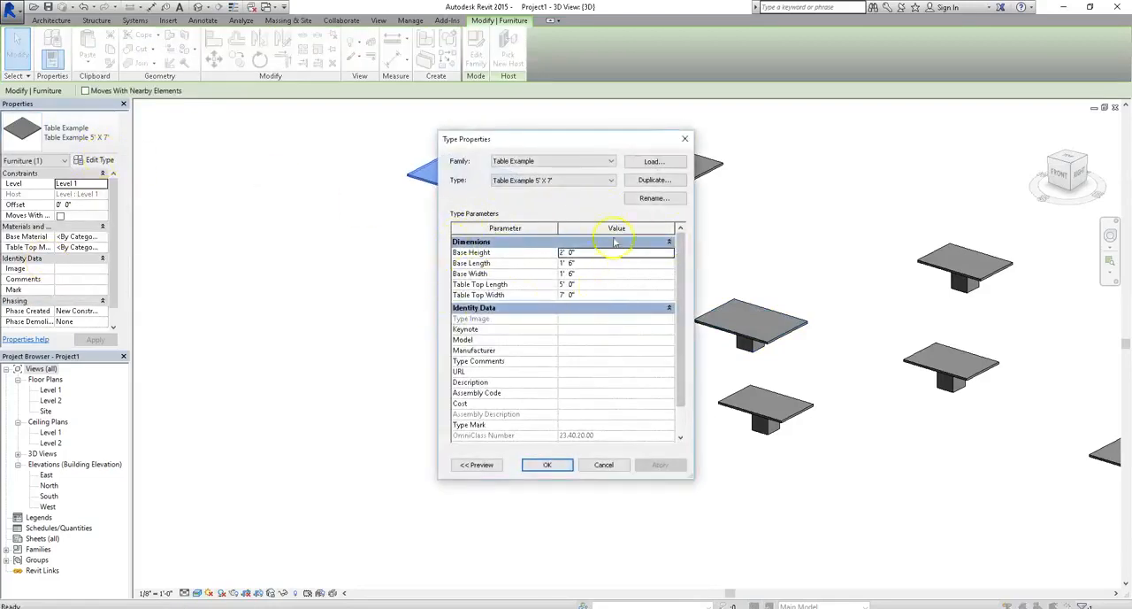
left_click(601, 465)
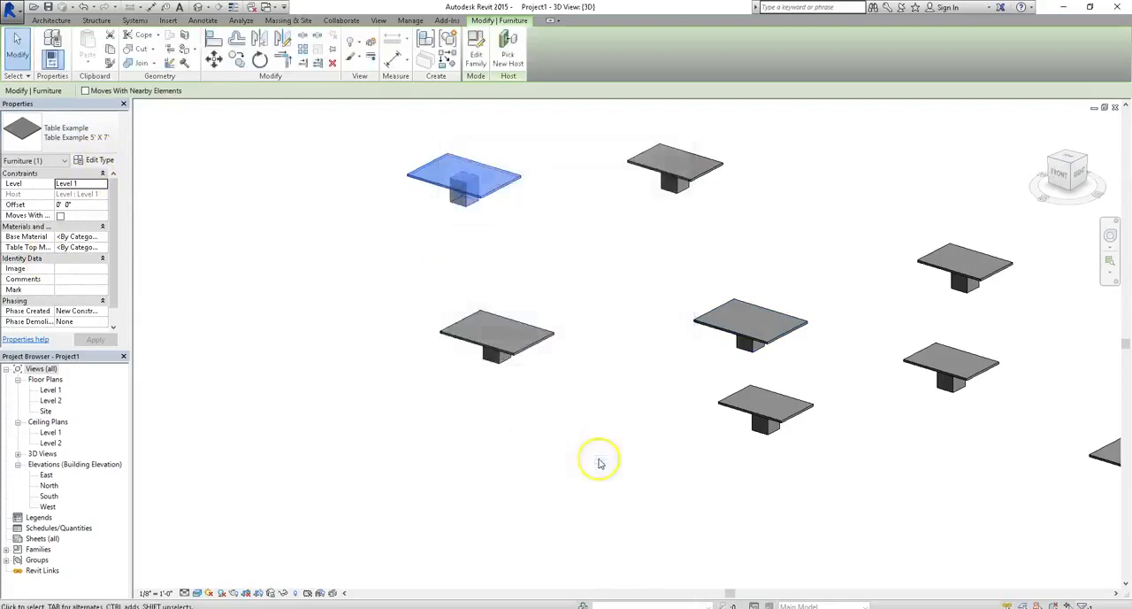
- Move the outlying 5' X 7' table closer to the neighbouring 5' X 7' table
left_click(505, 399)
middle_click_drag(386, 294, 804, 286, "shift")
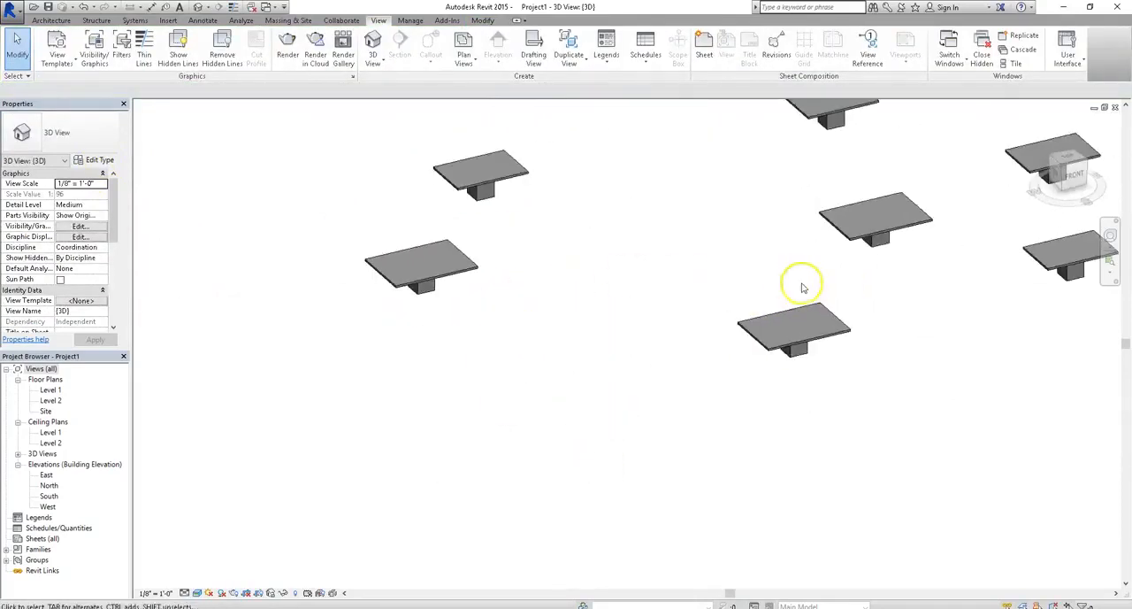
left_click(453, 281)
left_click_drag(444, 278, 669, 283)
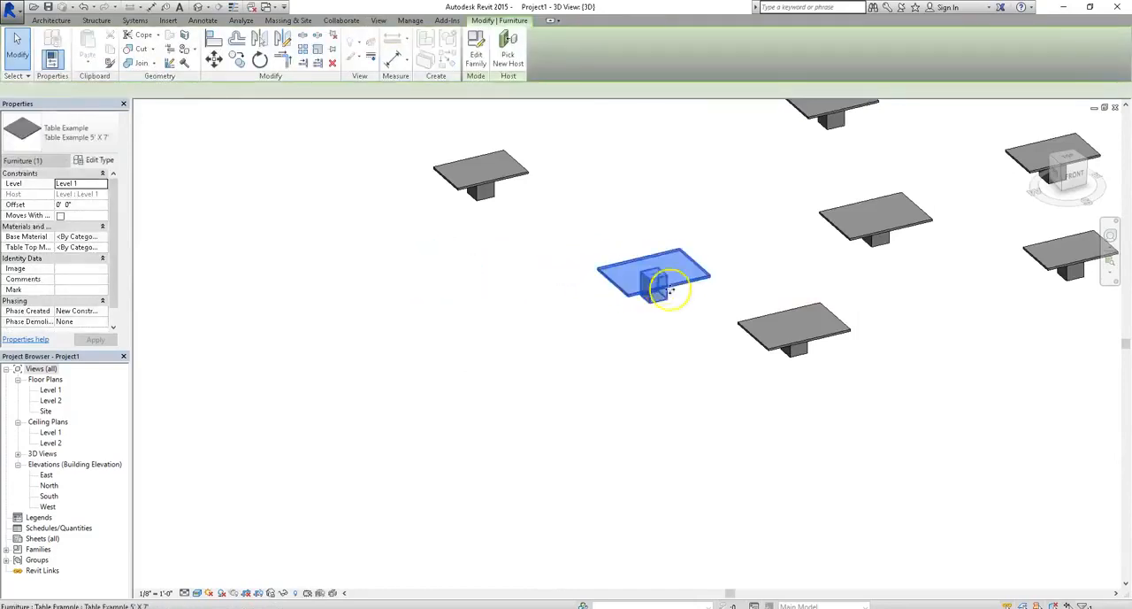
left_click(673, 331)
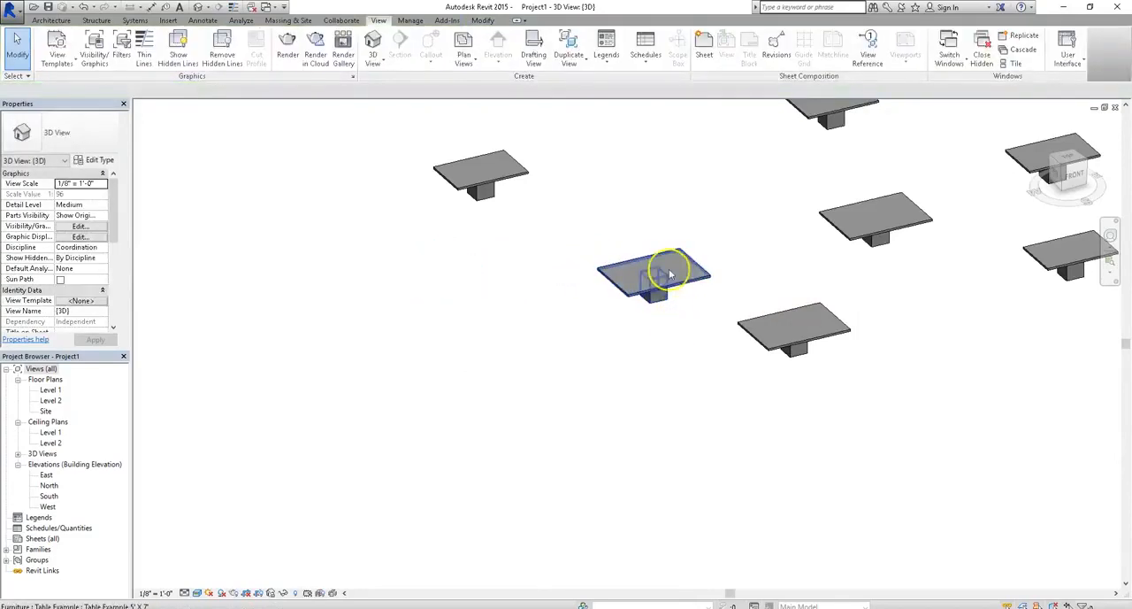
- Select the moved 5' X 7' table and widen the Properties palette to show its full parameter names
left_click(687, 273)
scroll(698, 280, "up", 2)
mouse_move(698, 280)
middle_mouse_down("shift")
mouse_move(712, 341)
mouse_move(695, 278)
middle_mouse_up("shift")
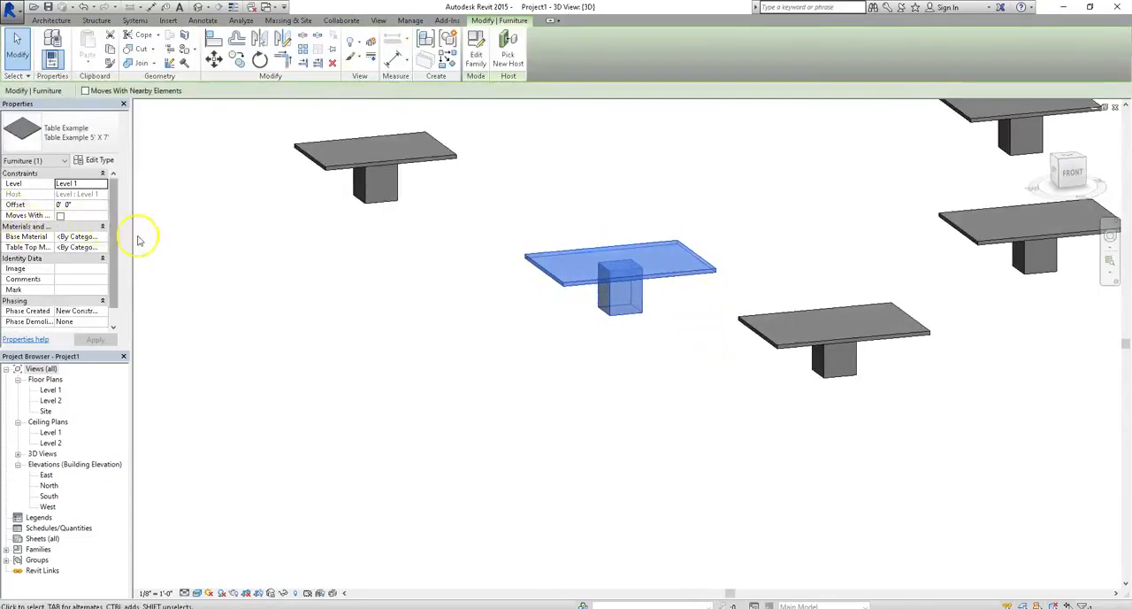
left_click_drag(132, 234, 226, 240)
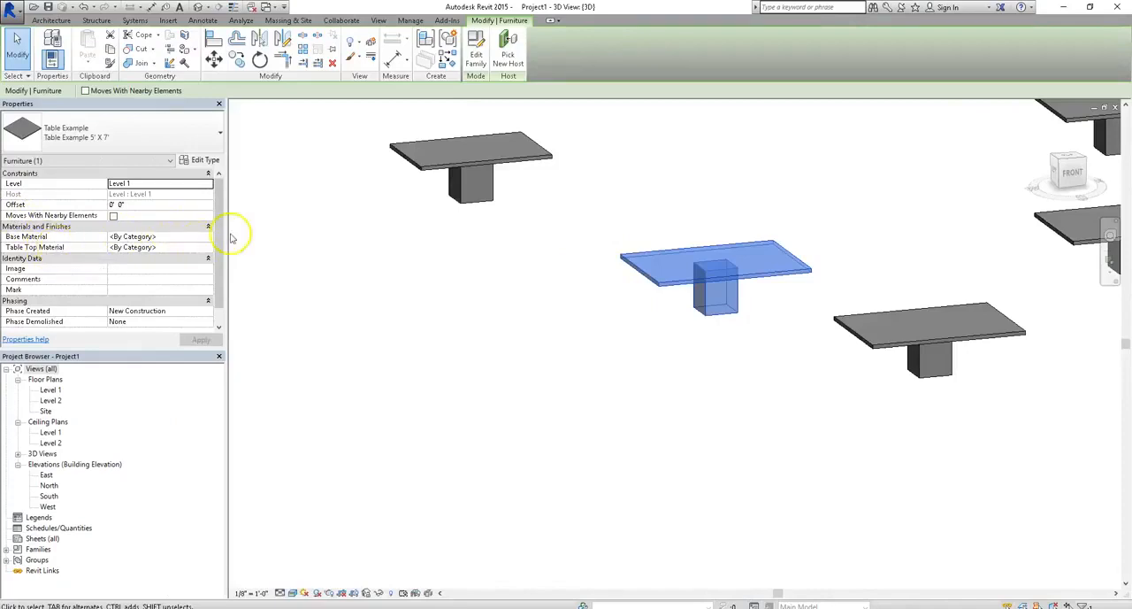
- Try to enter "Stone" as the selected table's Base Material
left_click(183, 235)
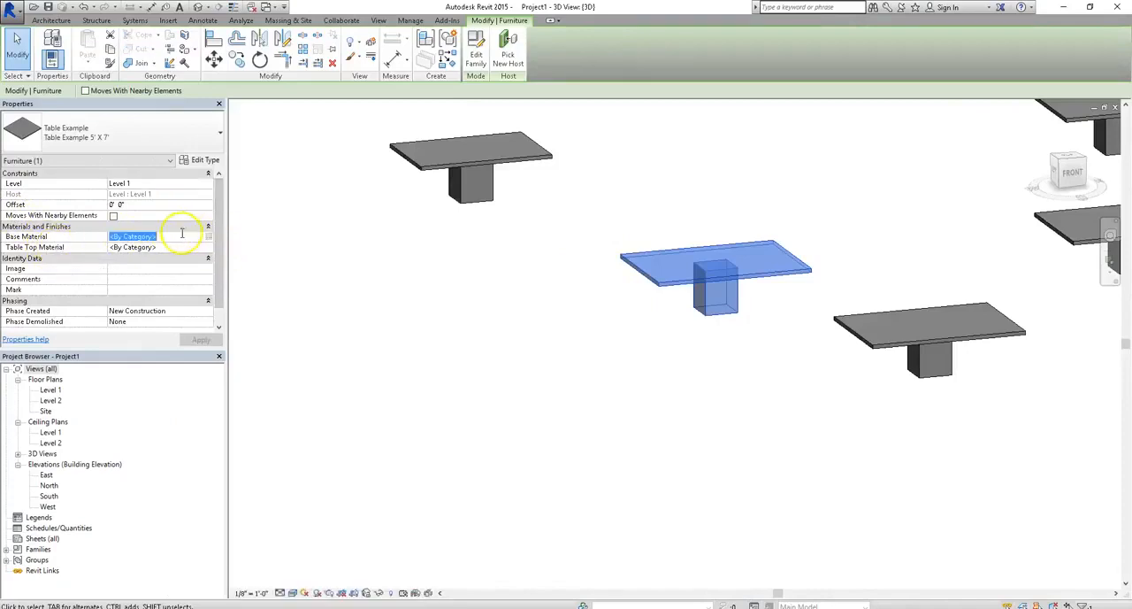
type("Sto")
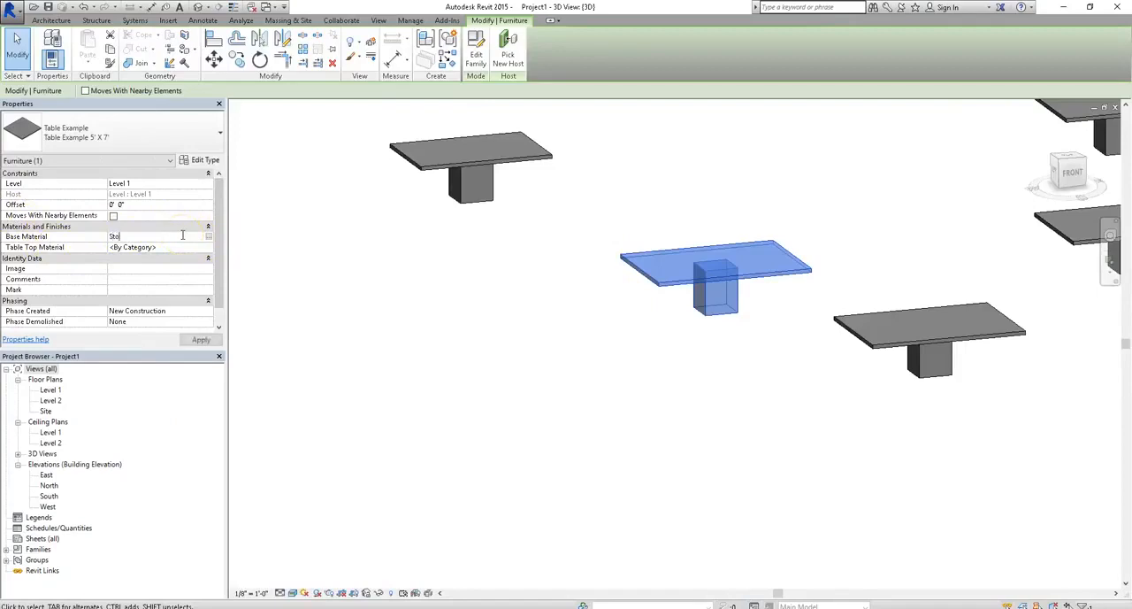
type("ne")
key("Return")
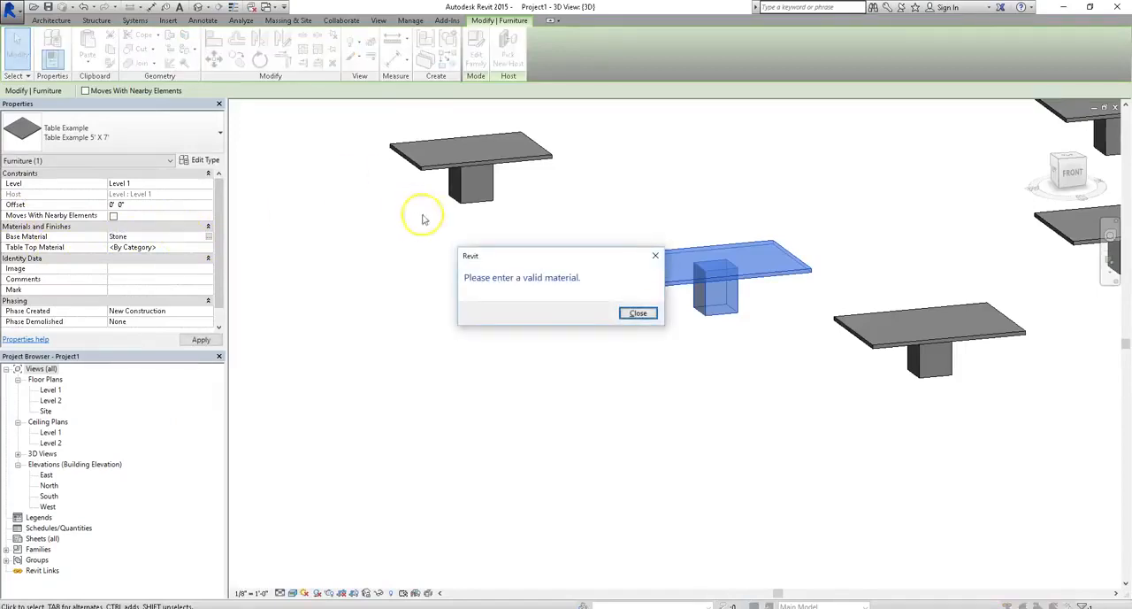
left_click(638, 312)
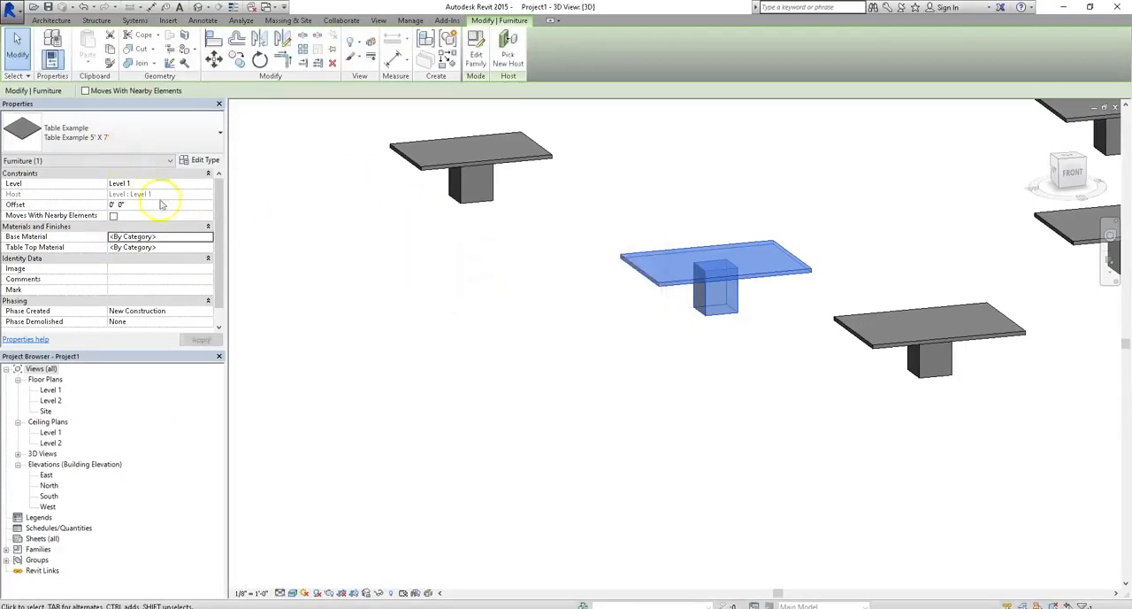
- Assign the Steel, Carbon project material as the selected 5' X 7' table's Base Material
left_click(209, 237)
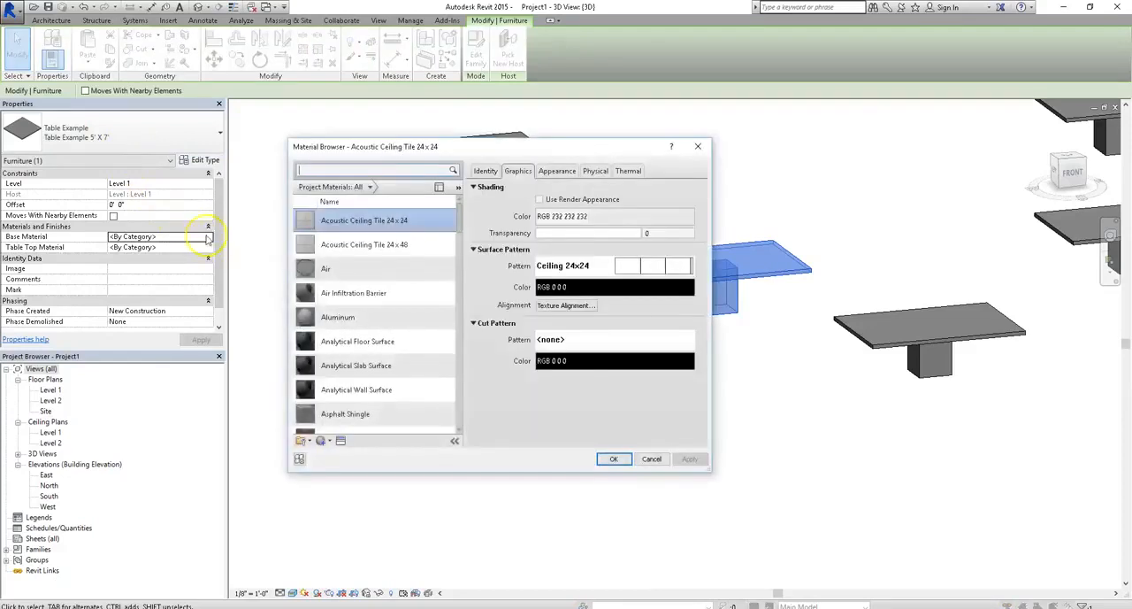
left_click_drag(459, 229, 467, 419)
scroll(453, 410, "down", 1)
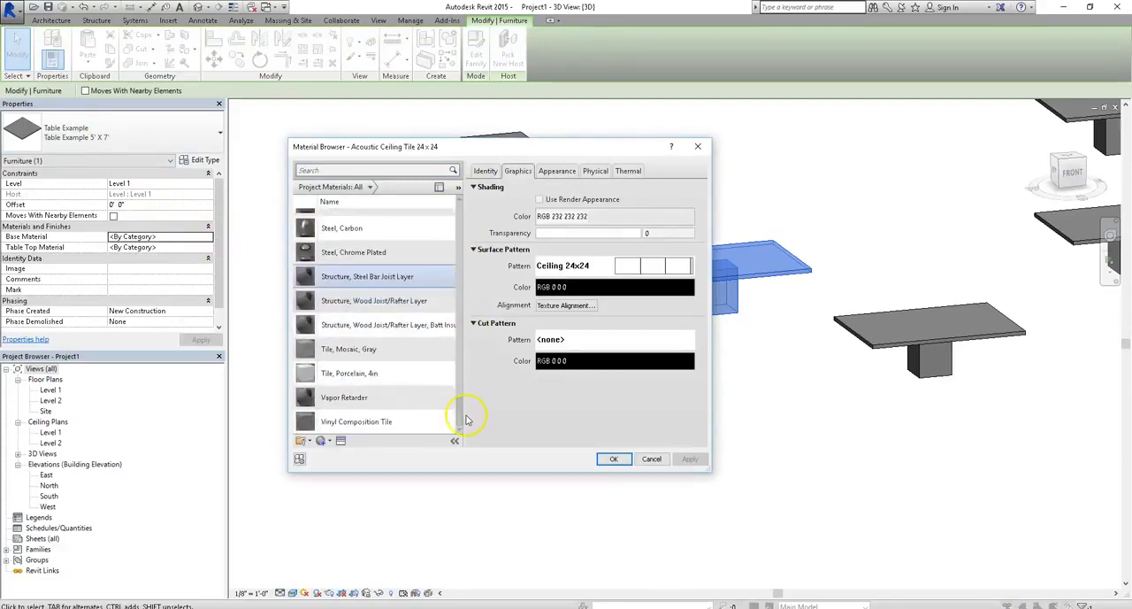
scroll(466, 416, "up", 3)
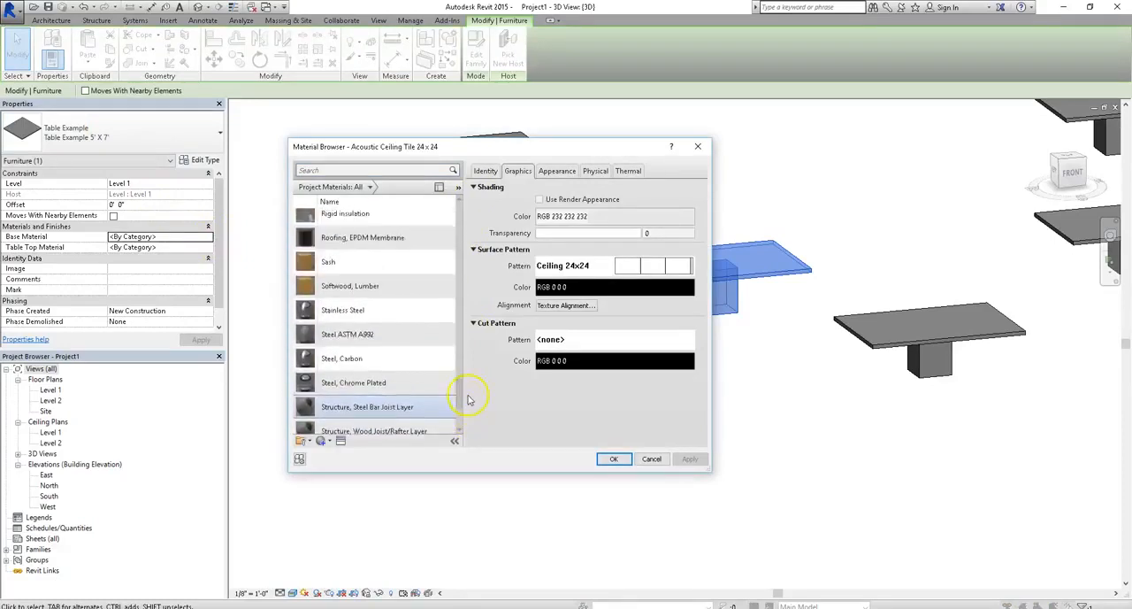
left_click(363, 386)
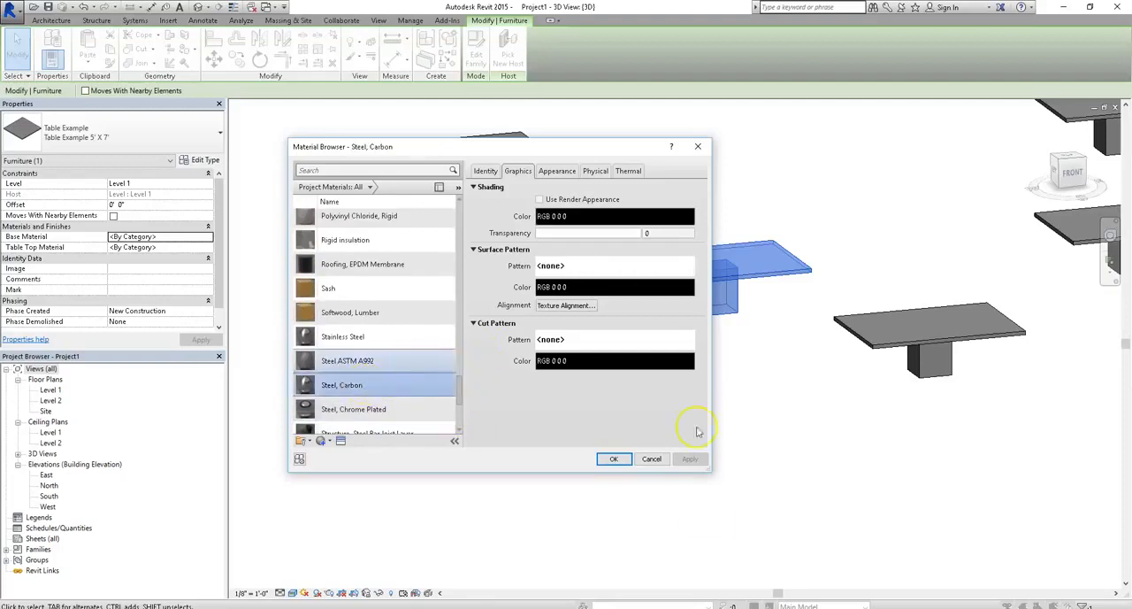
left_click(616, 459)
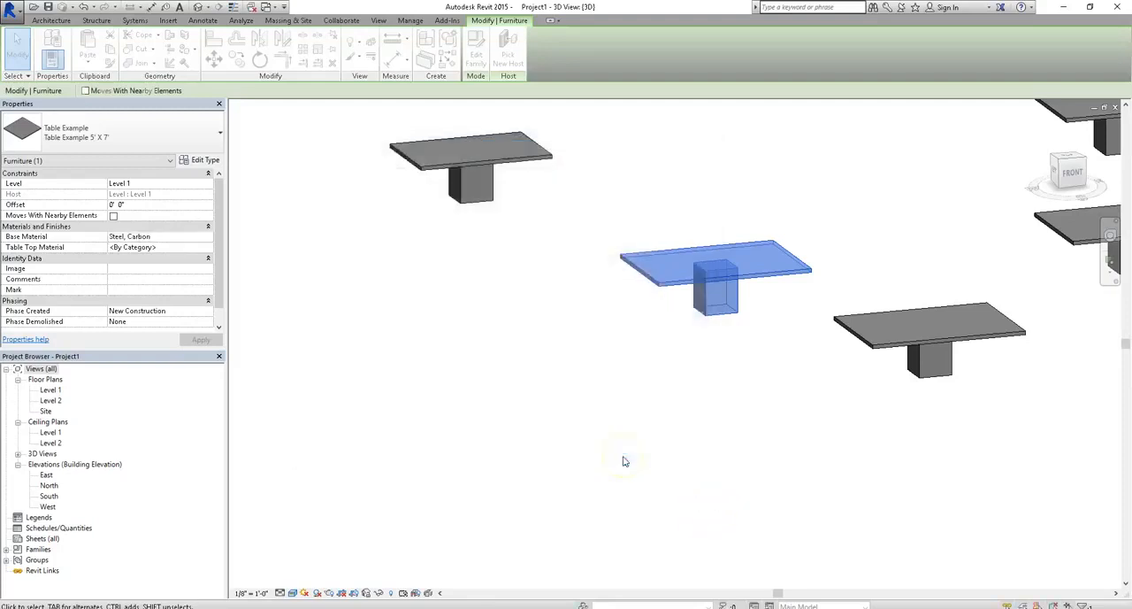
left_click(488, 336)
- Search the materials for "glass" and assign Glass as the same table's Table Top Material
left_click(682, 283)
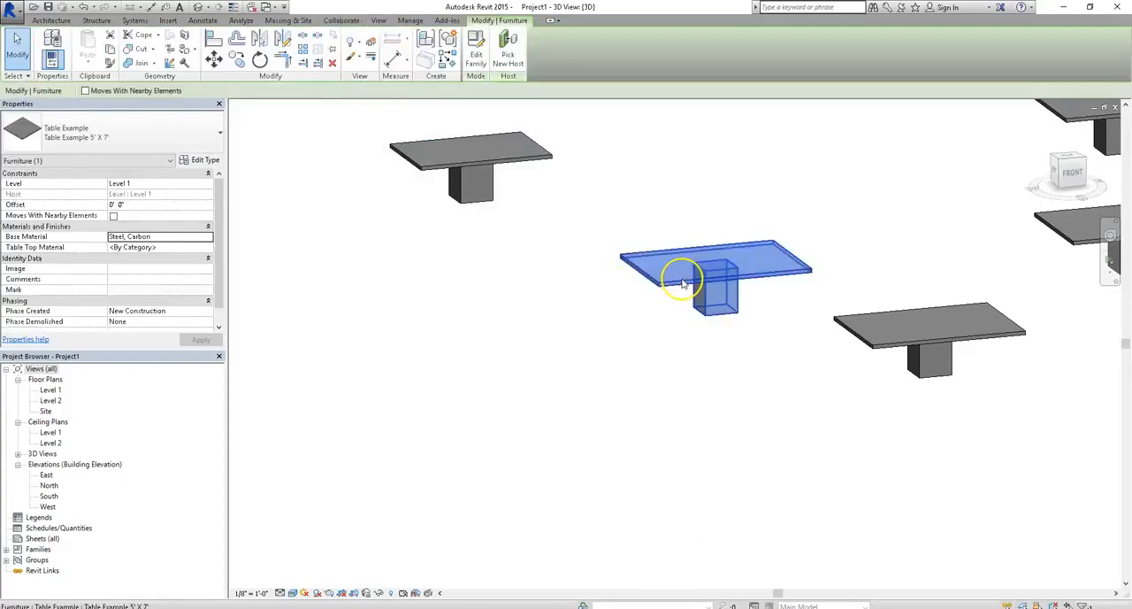
left_click(202, 248)
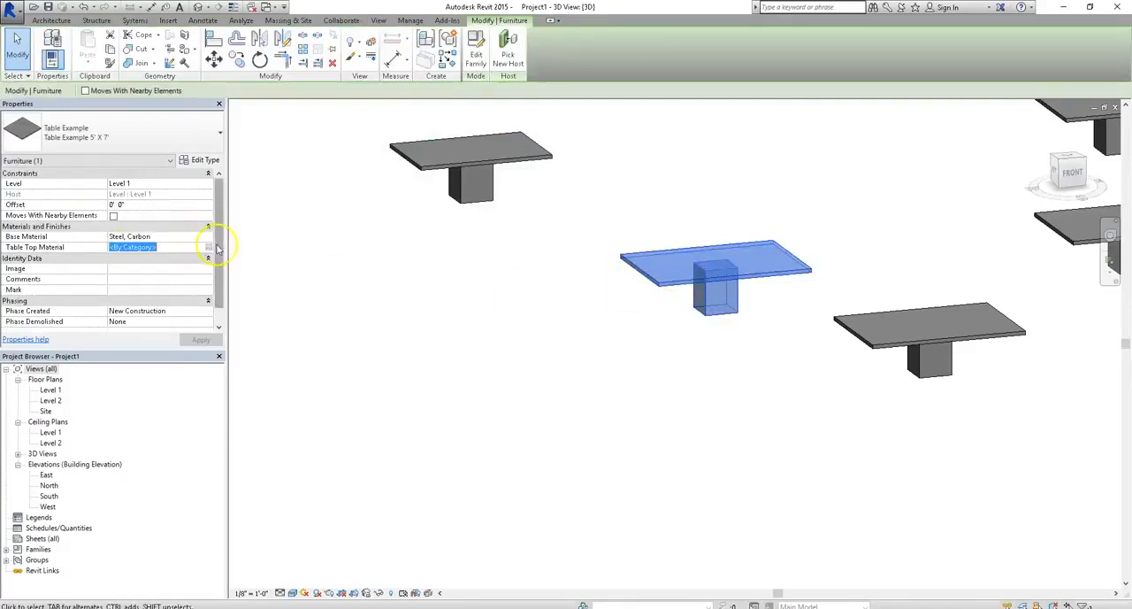
left_click(209, 248)
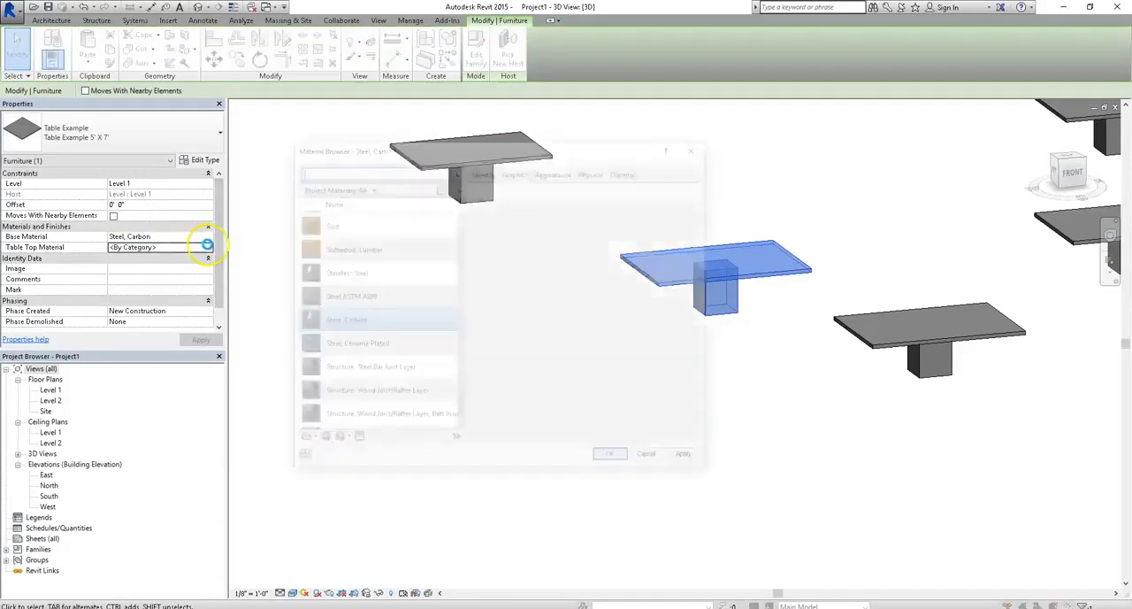
type("glass")
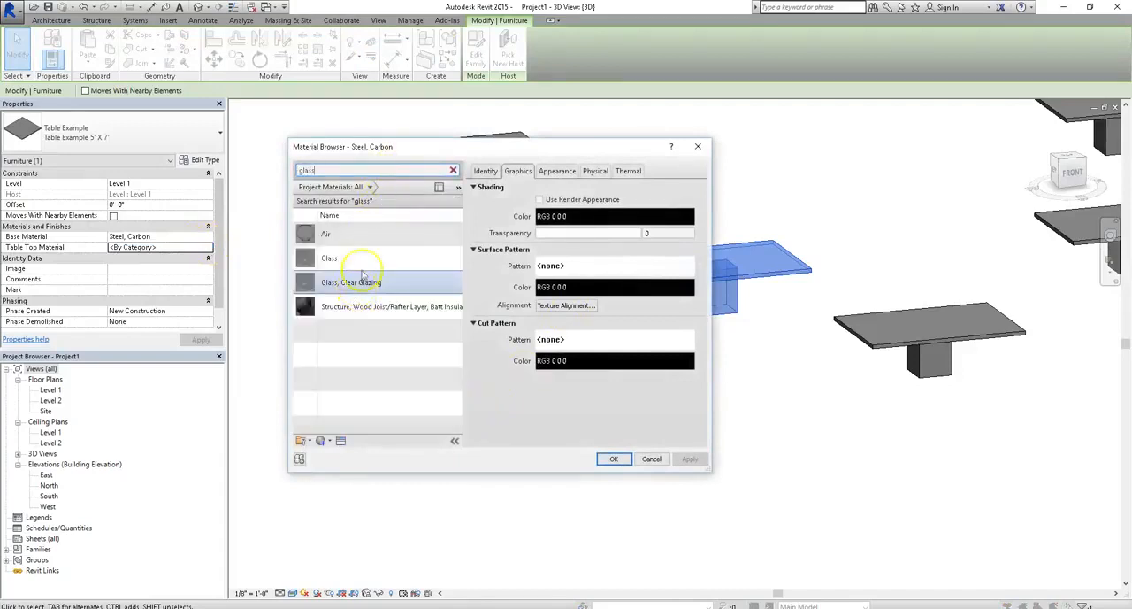
left_click(357, 261)
left_click(625, 461)
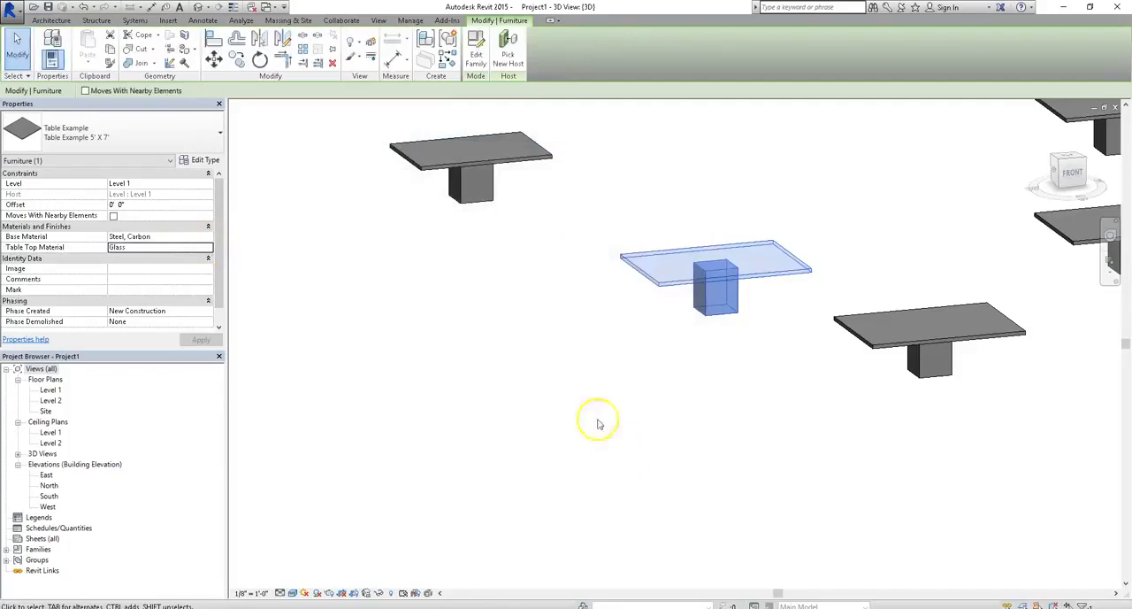
left_click(498, 366)
- Assign Softwood, Lumber as the Table Top Material of the 5' X 7' table in front of the glass-topped one
middle_click_drag(498, 366, 650, 297, "shift")
middle_click_drag(961, 374, 799, 445, "shift")
scroll(118, 312, "down", 2)
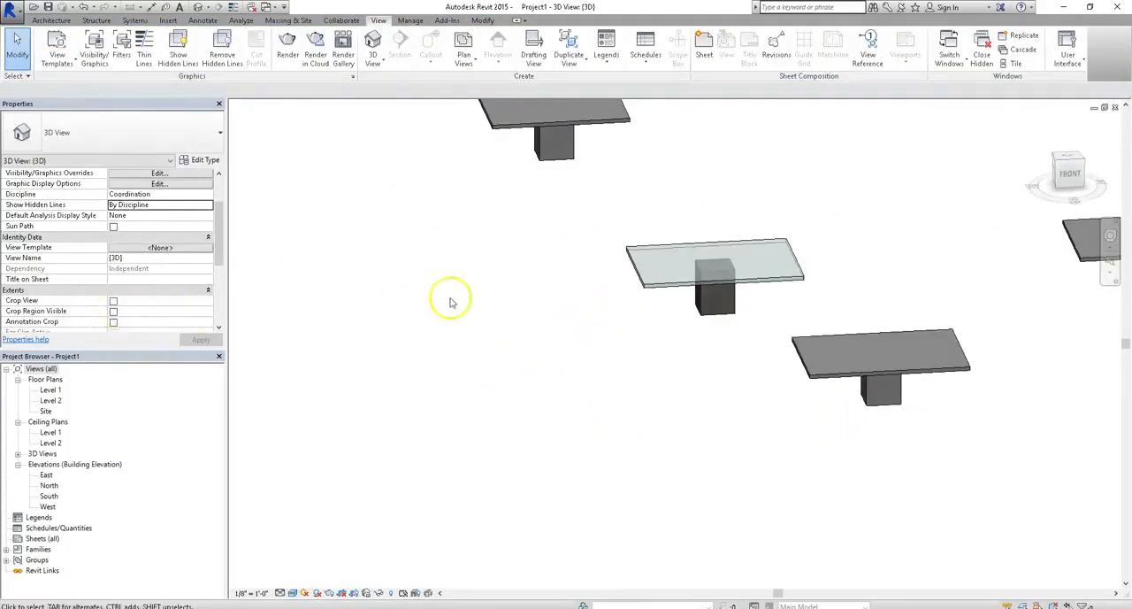
scroll(435, 306, "up", 3)
scroll(42, 265, "up", 2)
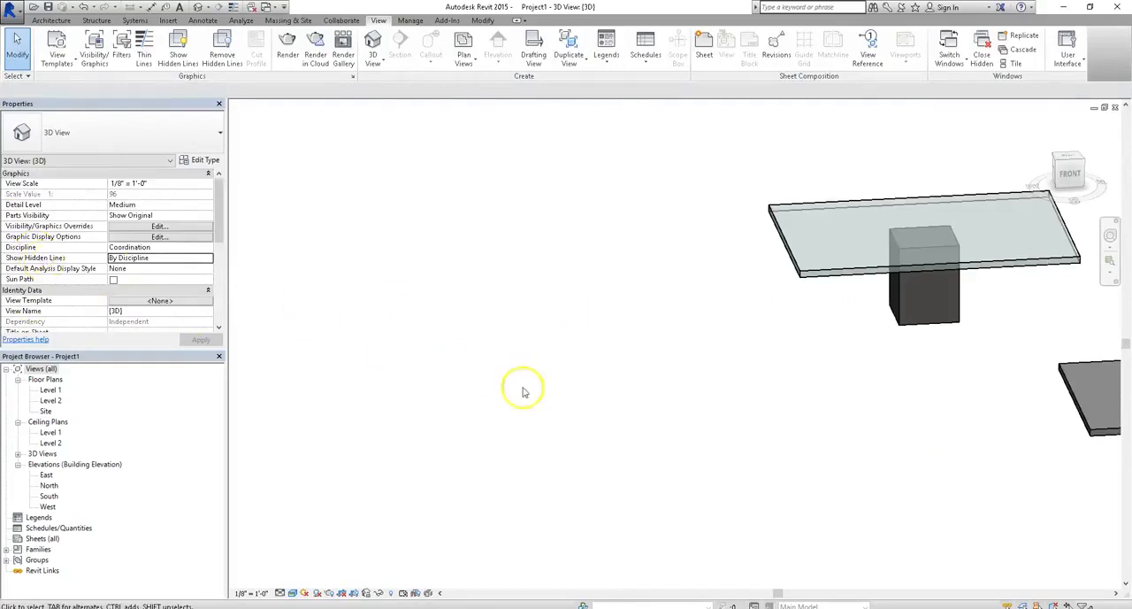
scroll(424, 265, "down", 5)
left_click(758, 341)
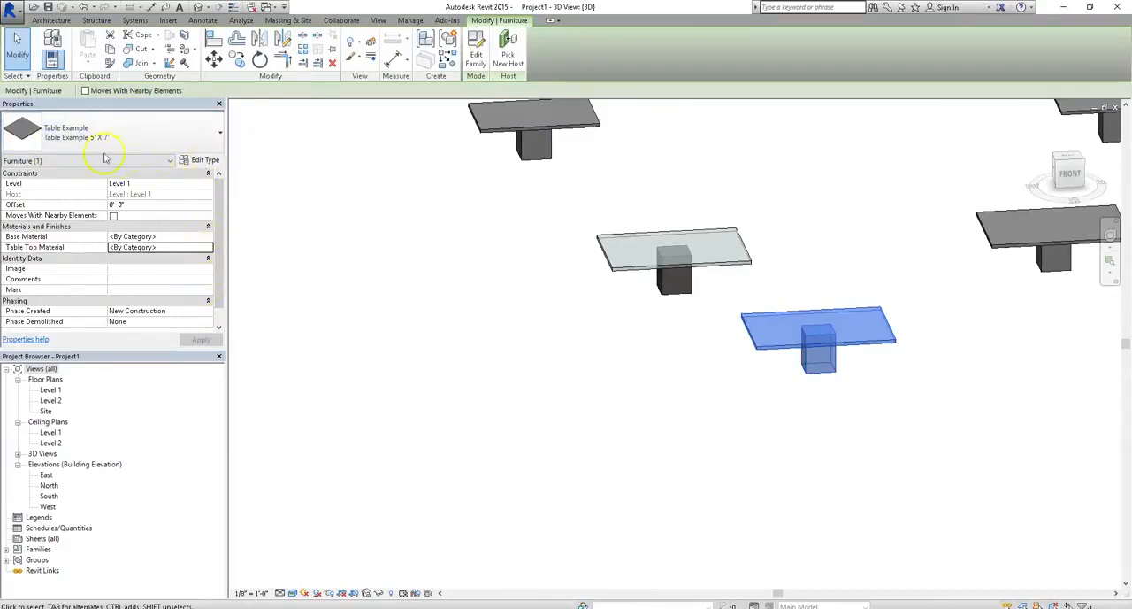
left_click(207, 246)
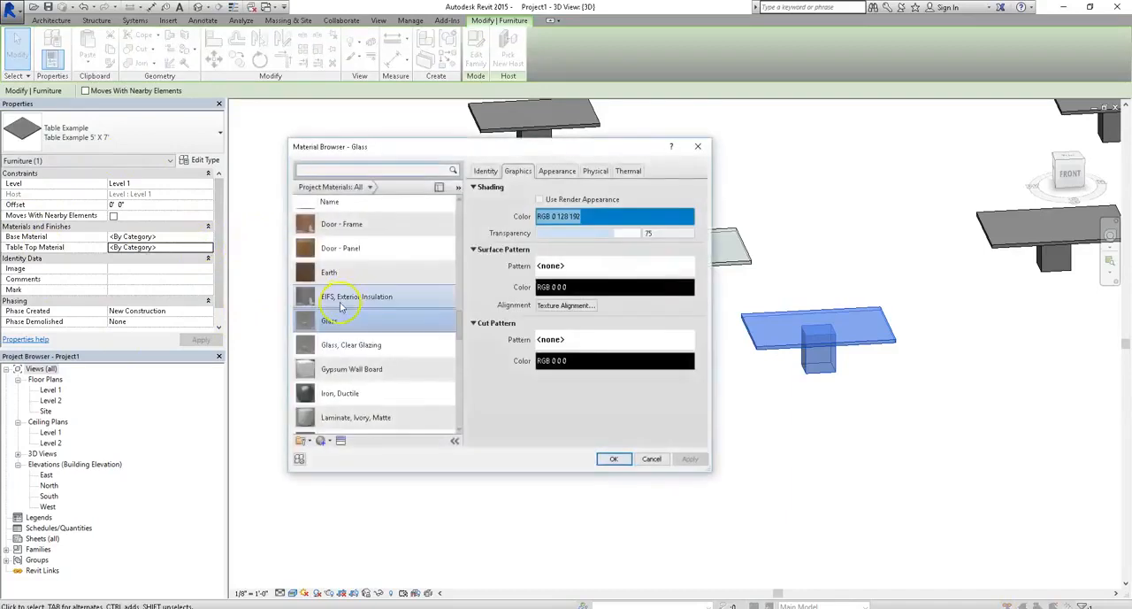
left_click_drag(453, 331, 454, 395)
scroll(453, 394, "down", 3)
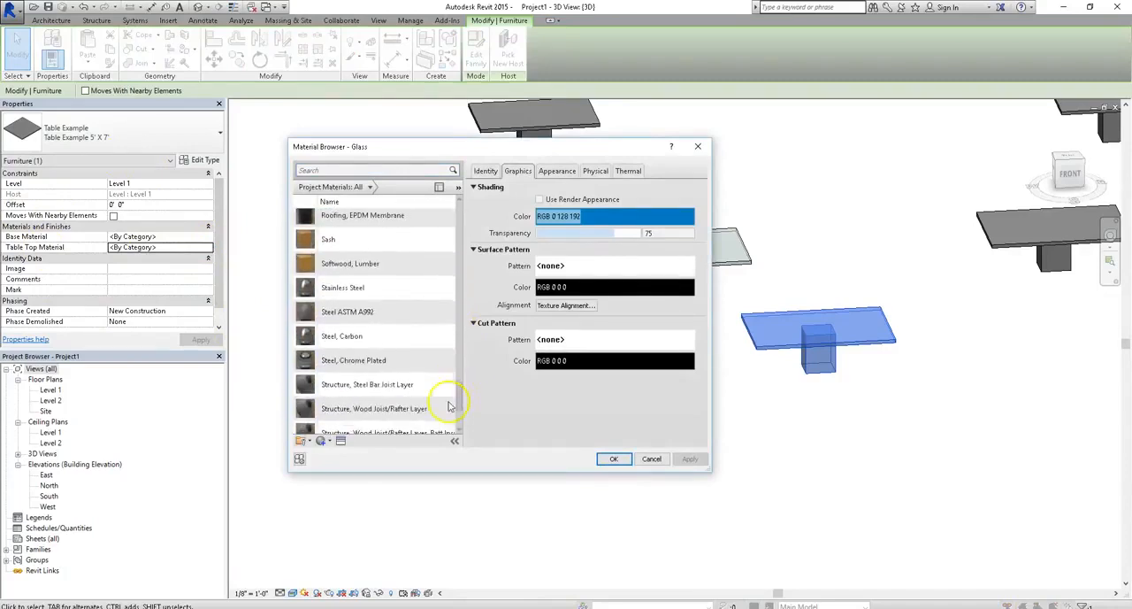
left_click(402, 271)
left_click(628, 456)
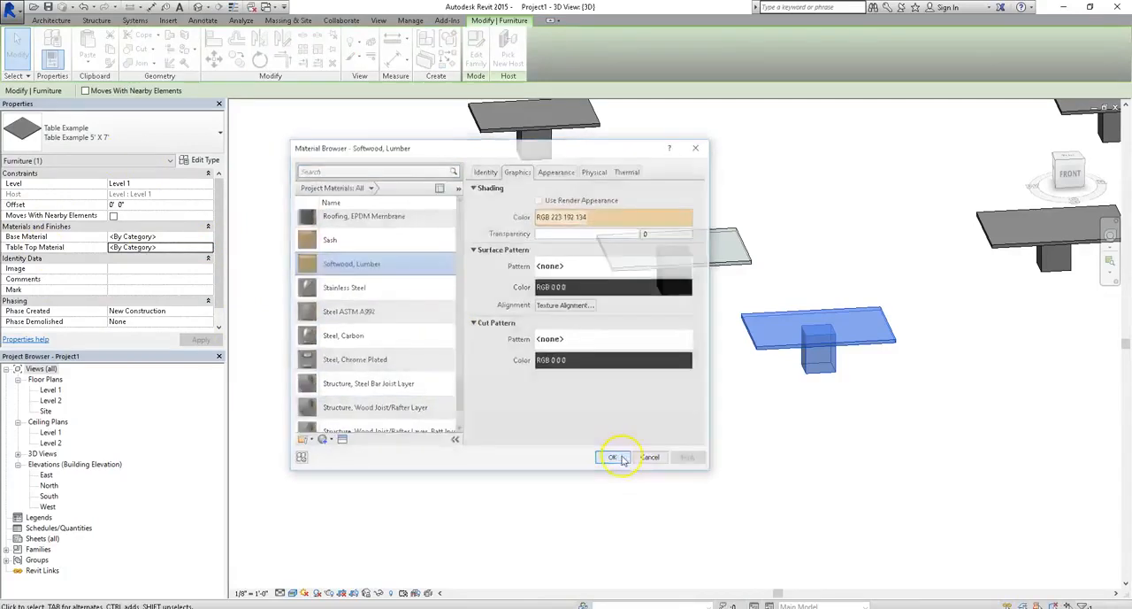
left_click(849, 422)
- Check the instance properties of the nearby grey 5' X 7' and 4' X 6' tables, leaving nothing selected
middle_click_drag(943, 321, 787, 366, "shift")
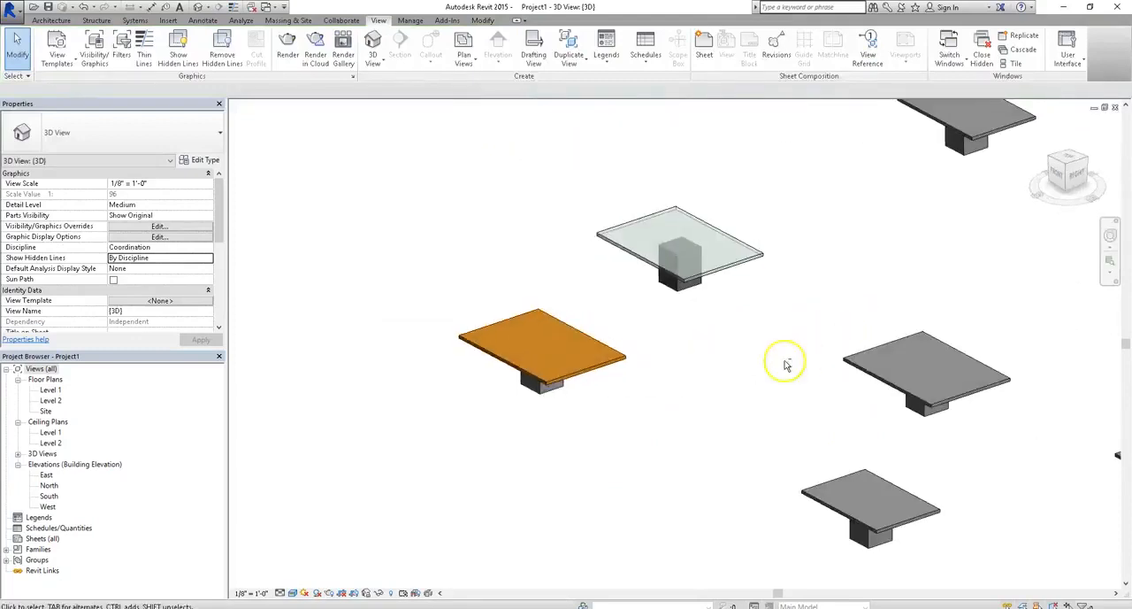
left_click(874, 390)
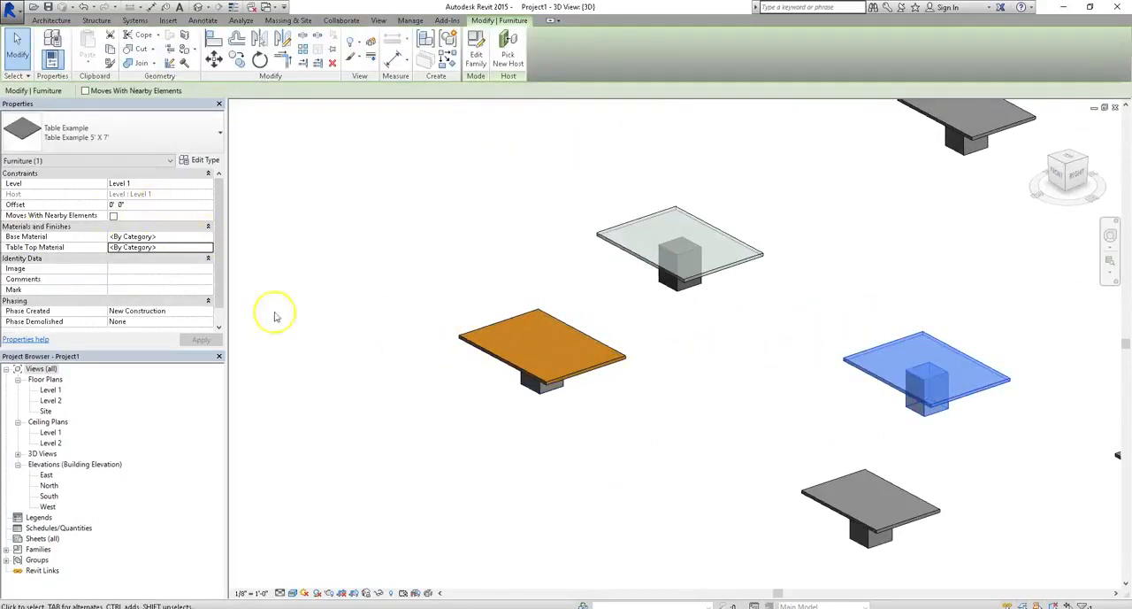
left_click(508, 237)
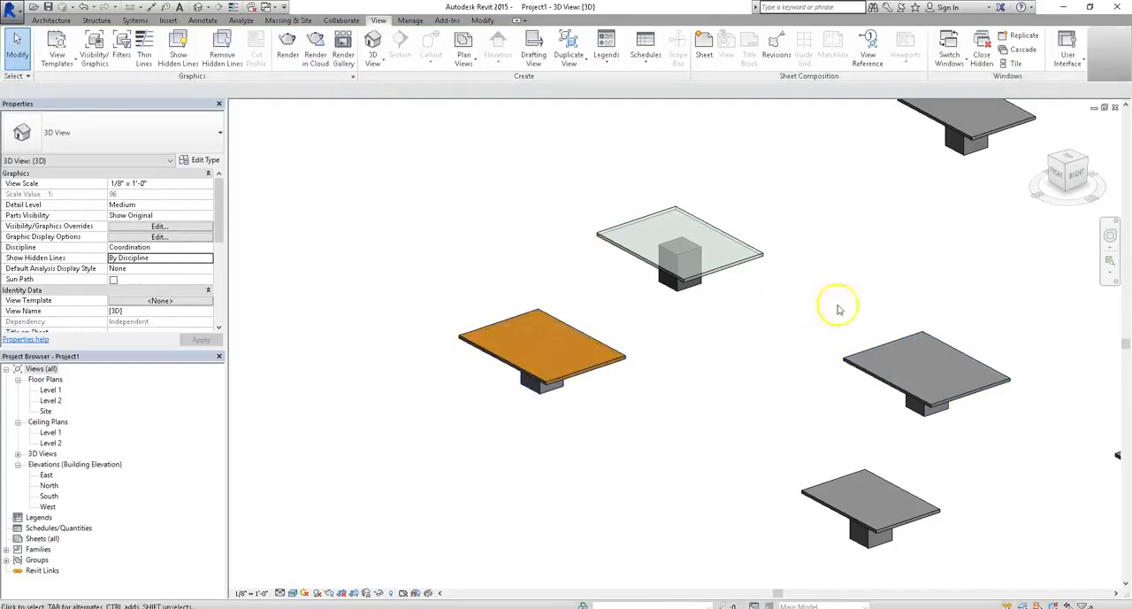
left_click(872, 337)
left_click(801, 484)
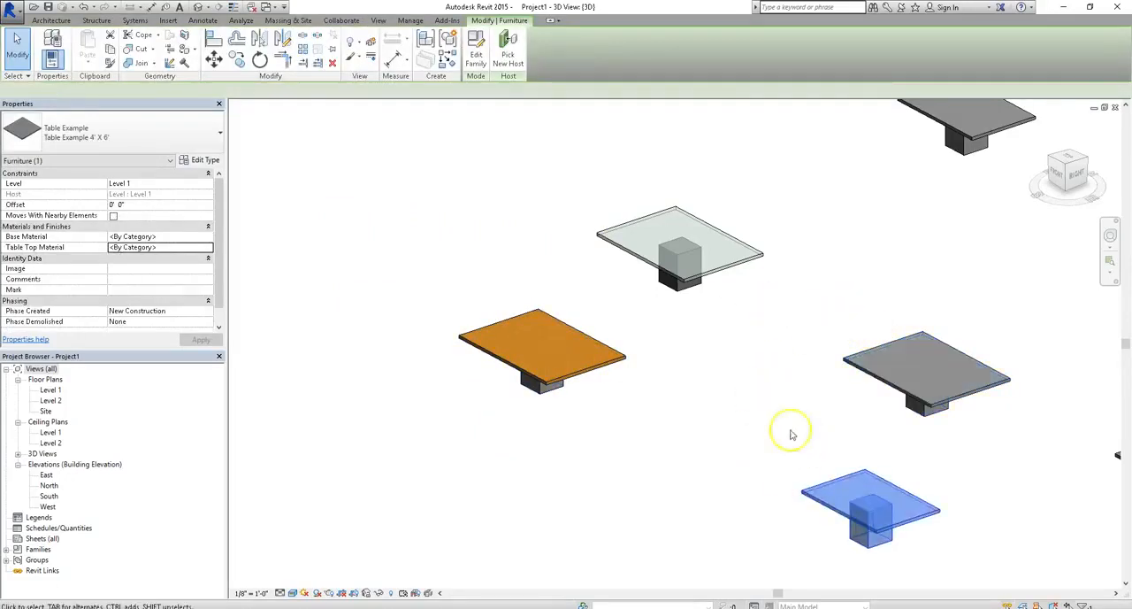
left_click(770, 432)
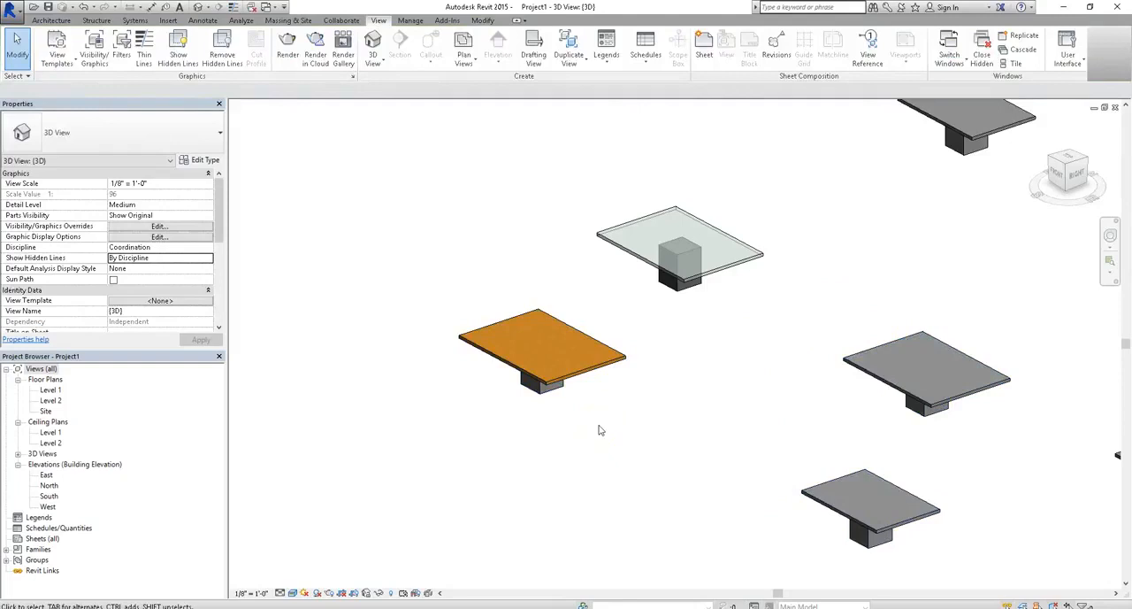